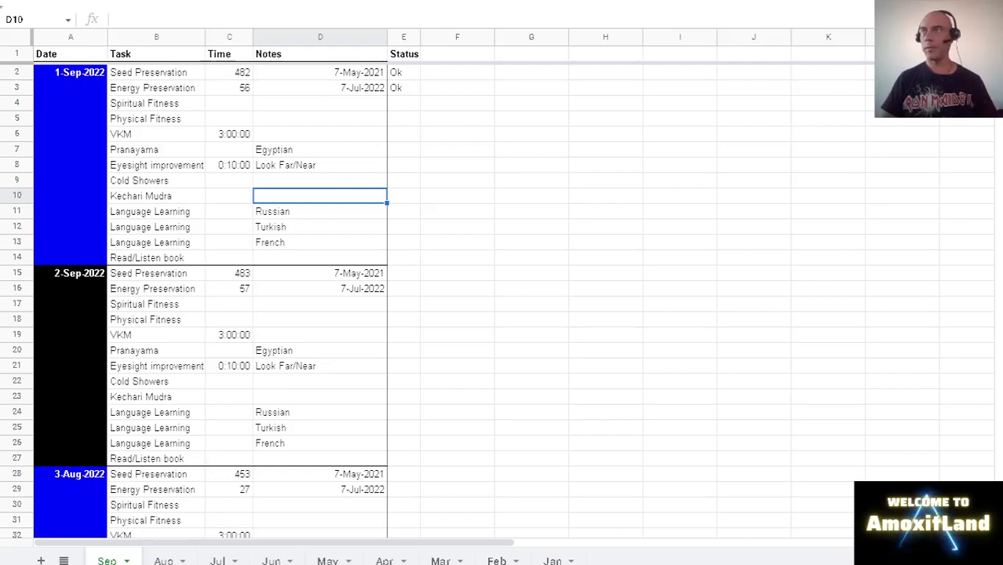
pyautogui.press('Up')
pyautogui.press('Up')
pyautogui.press('Right')
pyautogui.press('Right')
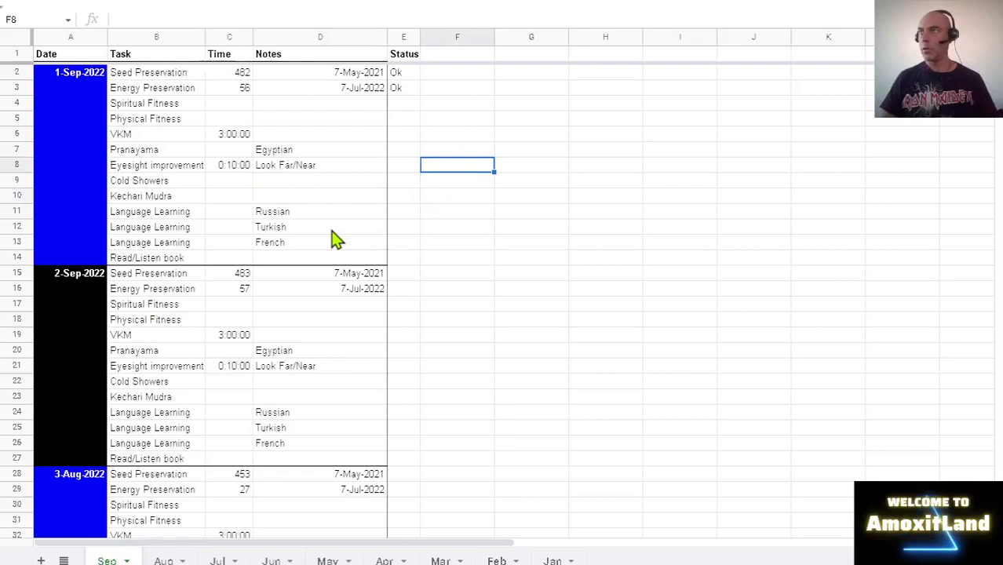
# Set the Sep sheet's zoom to 150% and show the spreadsheet in full screen
pyautogui.press('Escape')
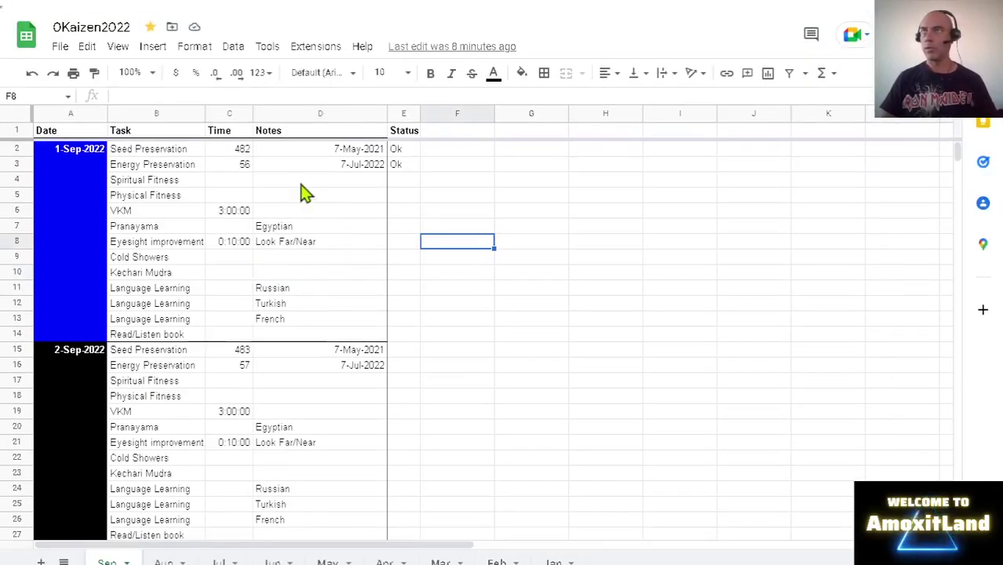
pyautogui.click(153, 78)
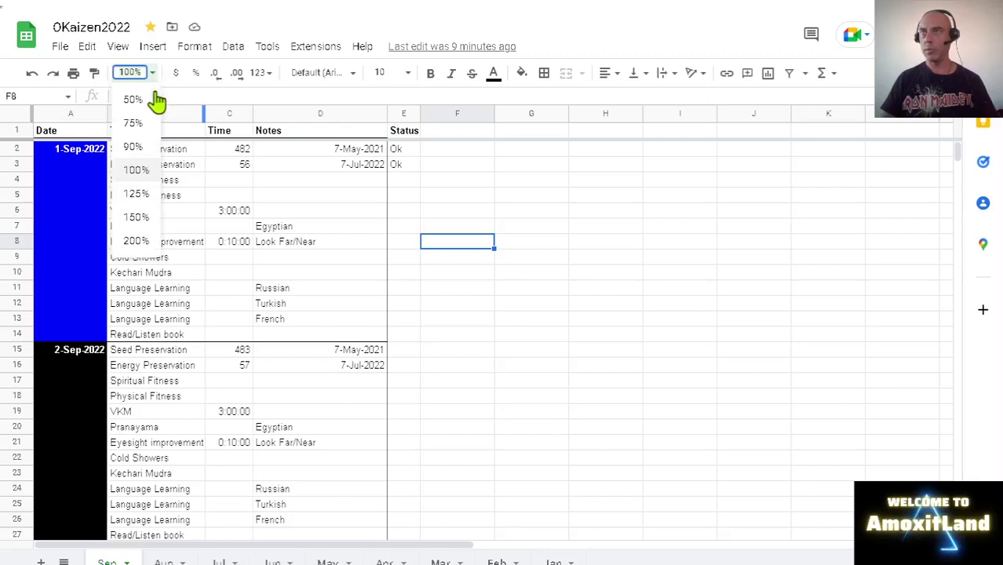
pyautogui.click(138, 218)
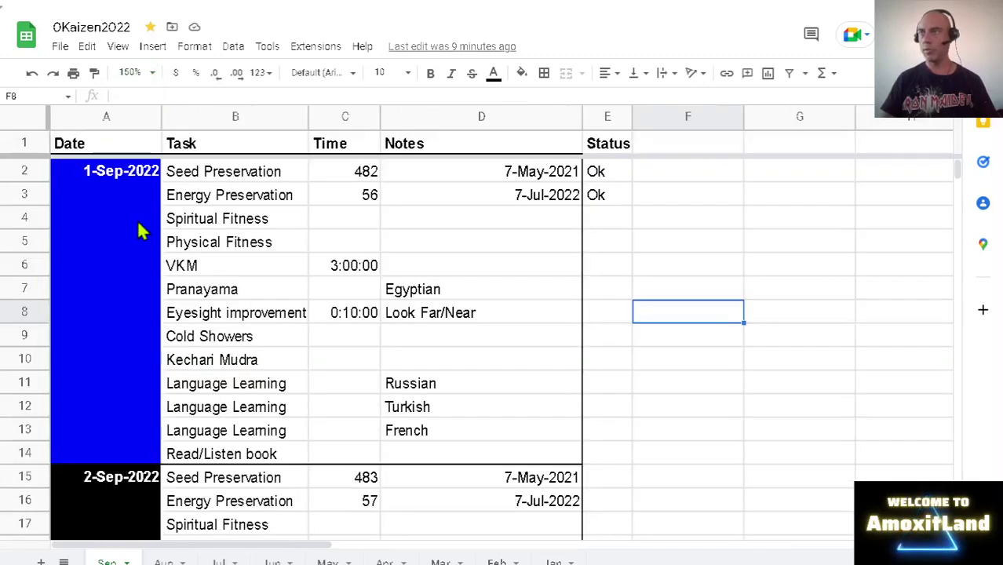
pyautogui.click(607, 270)
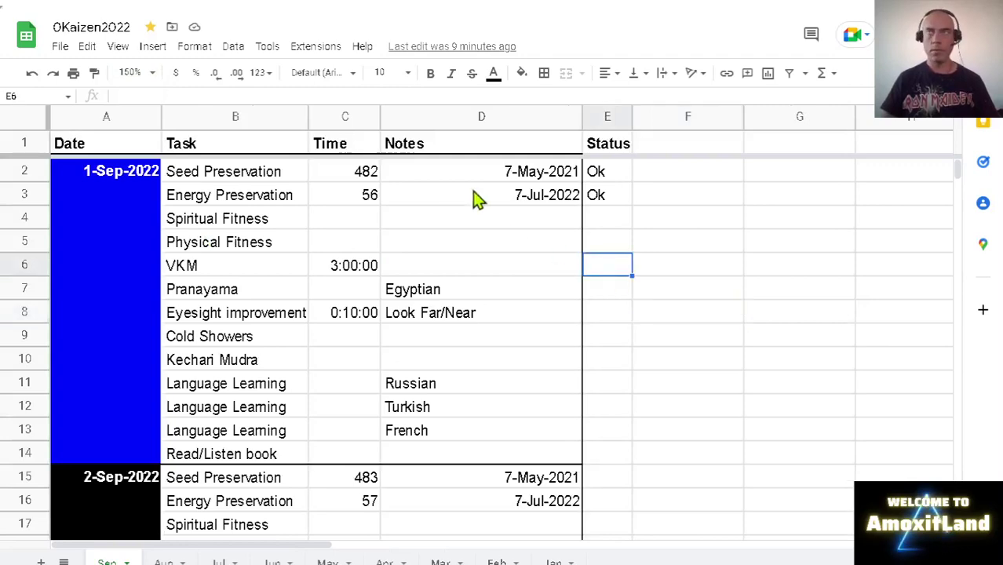
pyautogui.click(119, 49)
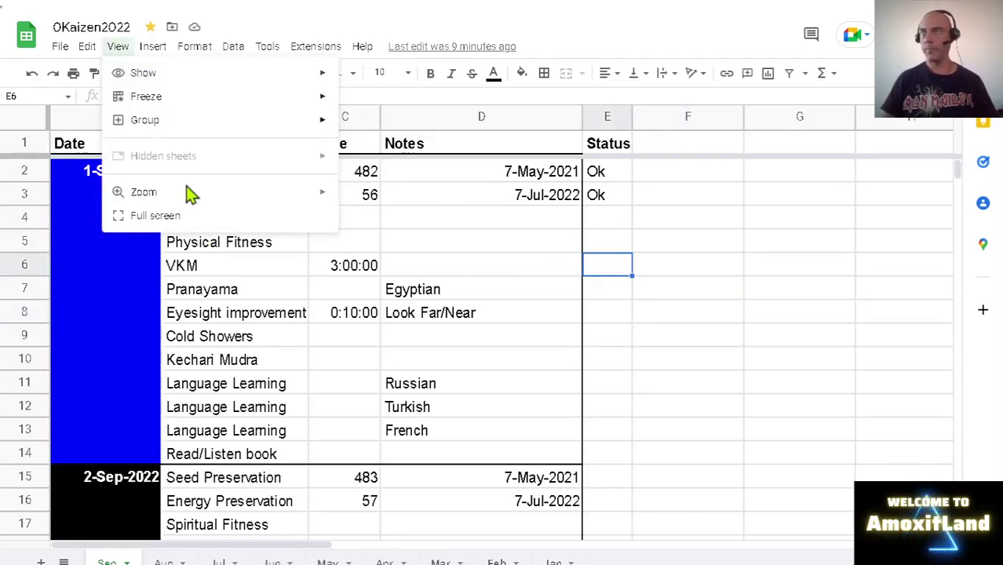
pyautogui.click(216, 217)
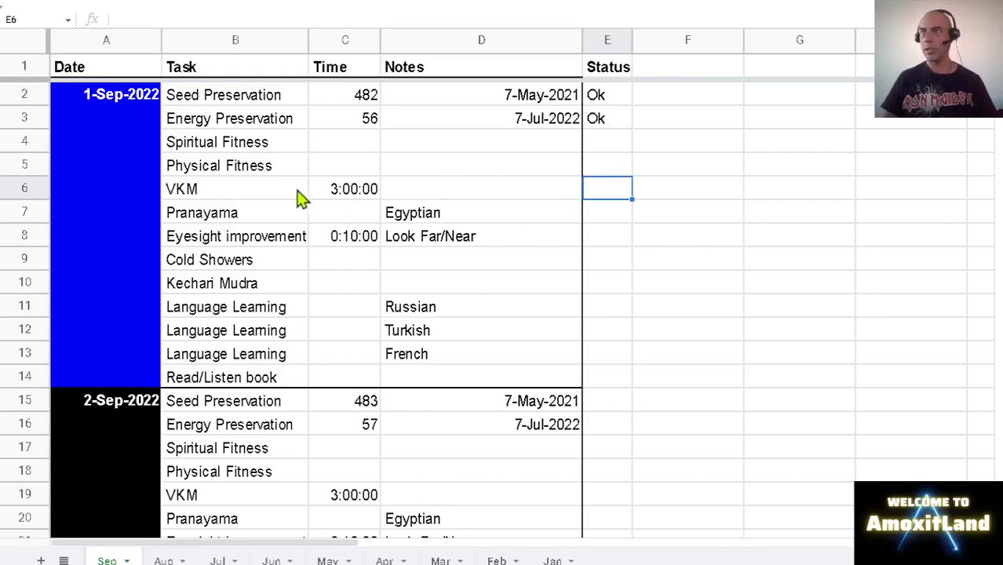
pyautogui.click(236, 197)
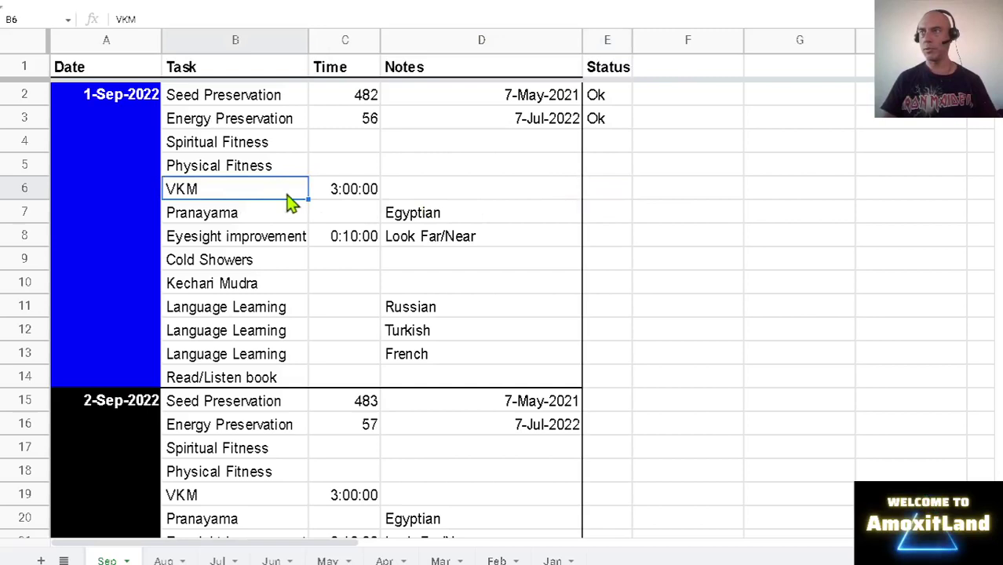
pyautogui.click(621, 200)
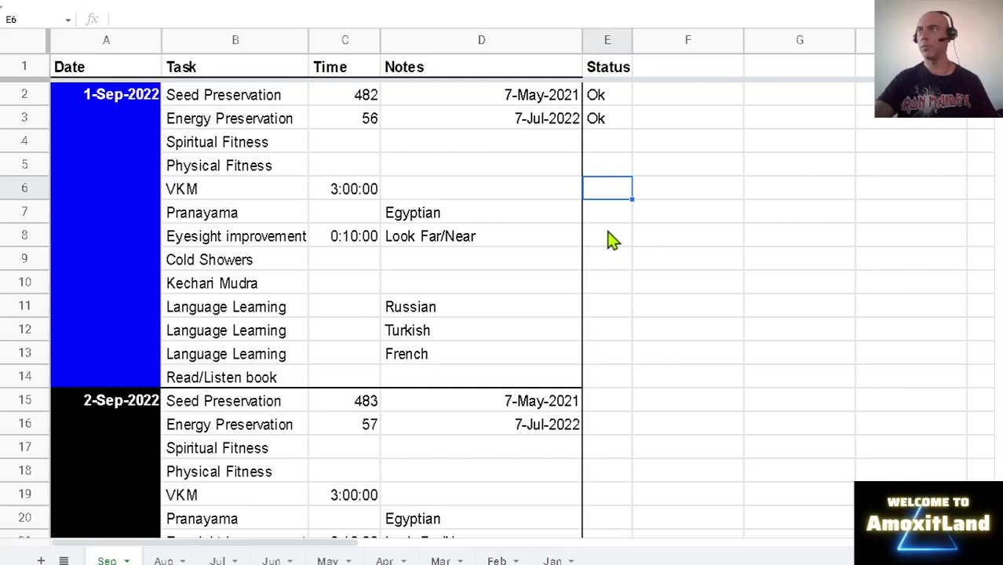
pyautogui.click(351, 203)
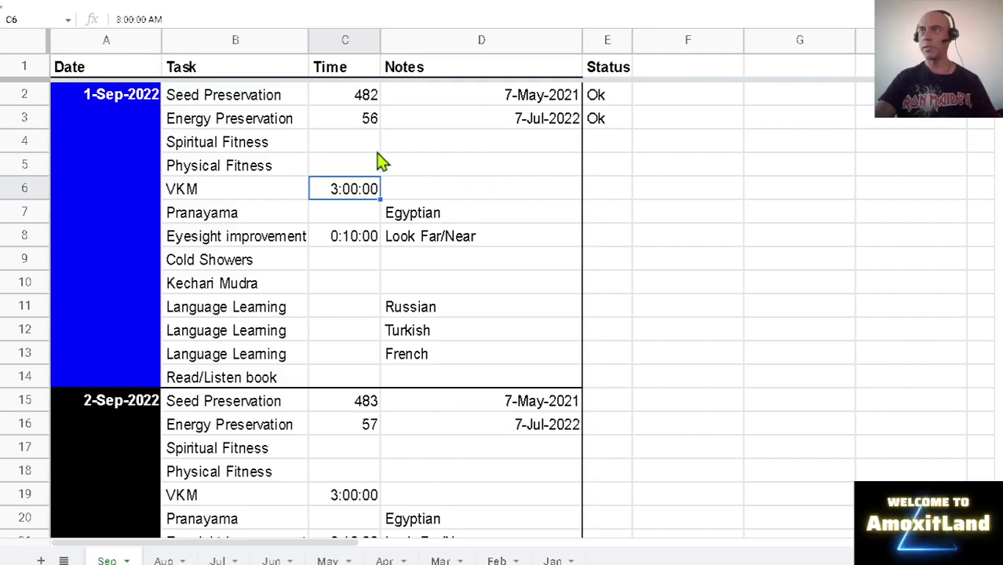
# Examine the 1-Sep-2022 Seed Preservation row, checking its task name, day-count formula, start date and status
pyautogui.click(276, 108)
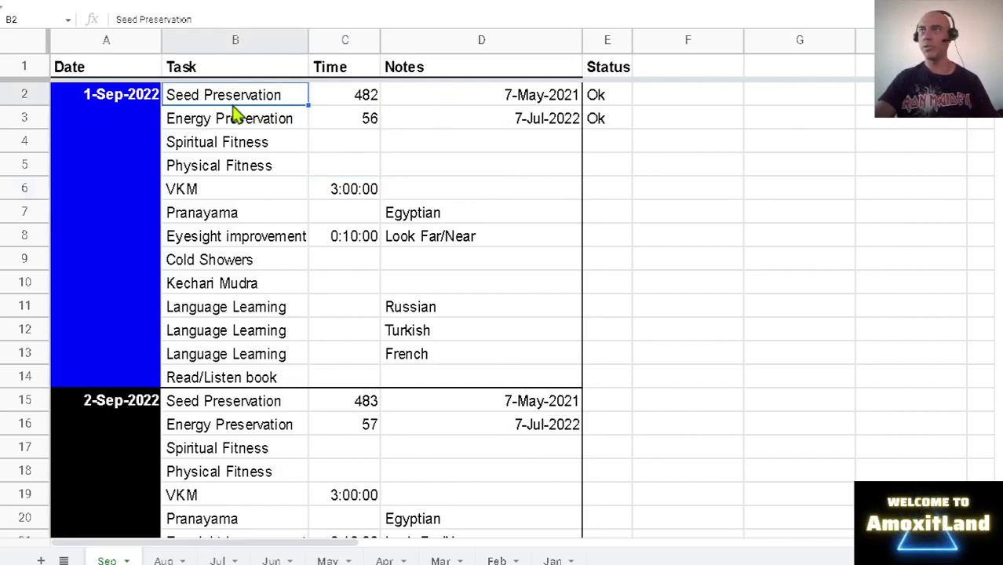
pyautogui.click(504, 101)
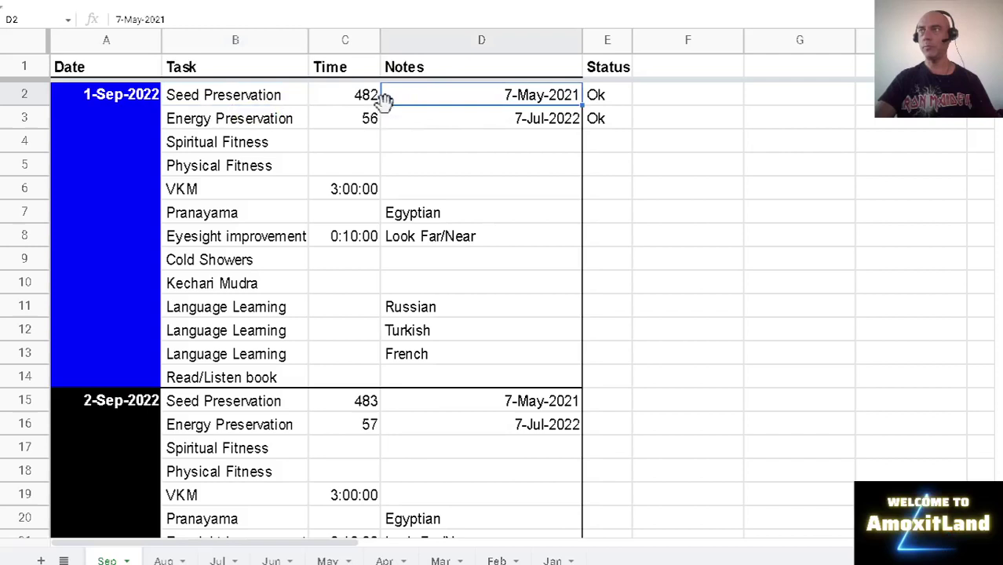
pyautogui.click(344, 104)
pyautogui.click(264, 105)
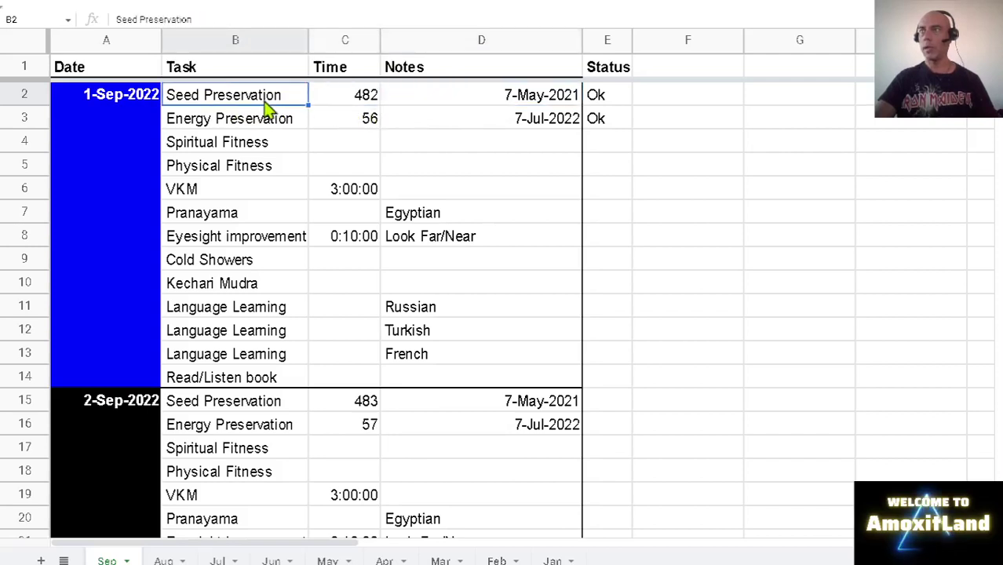
pyautogui.click(345, 100)
pyautogui.click(454, 100)
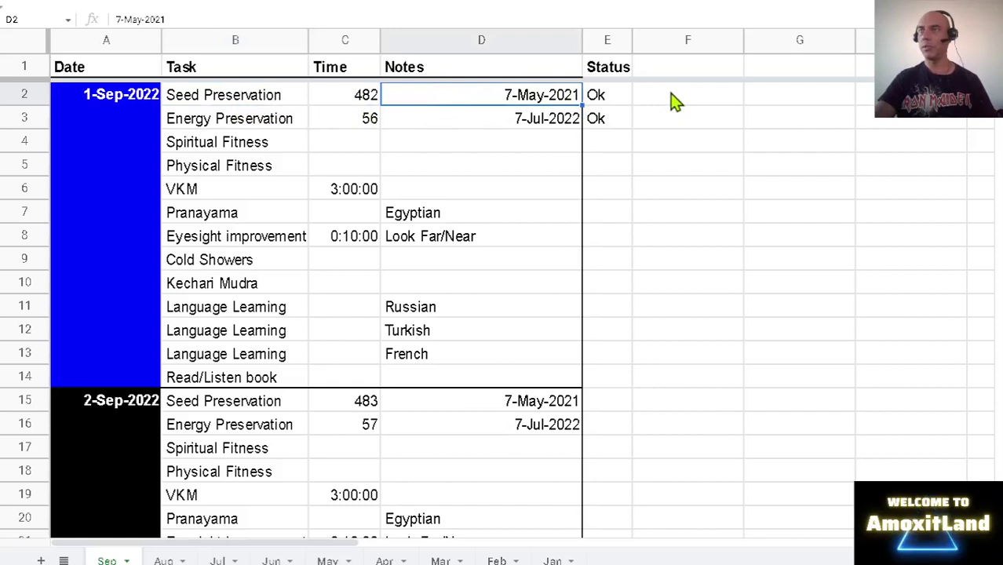
pyautogui.click(253, 104)
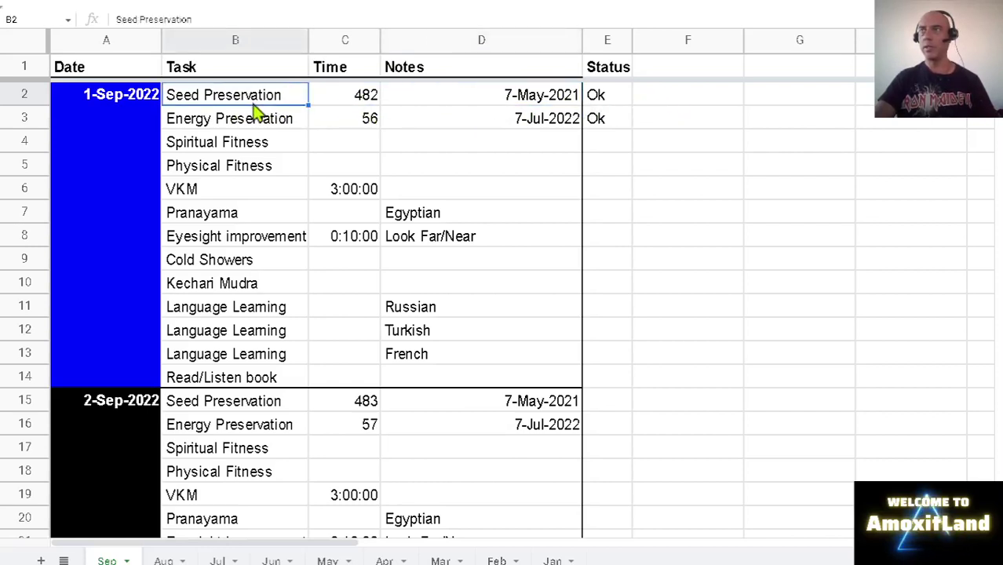
pyautogui.click(347, 105)
pyautogui.click(429, 102)
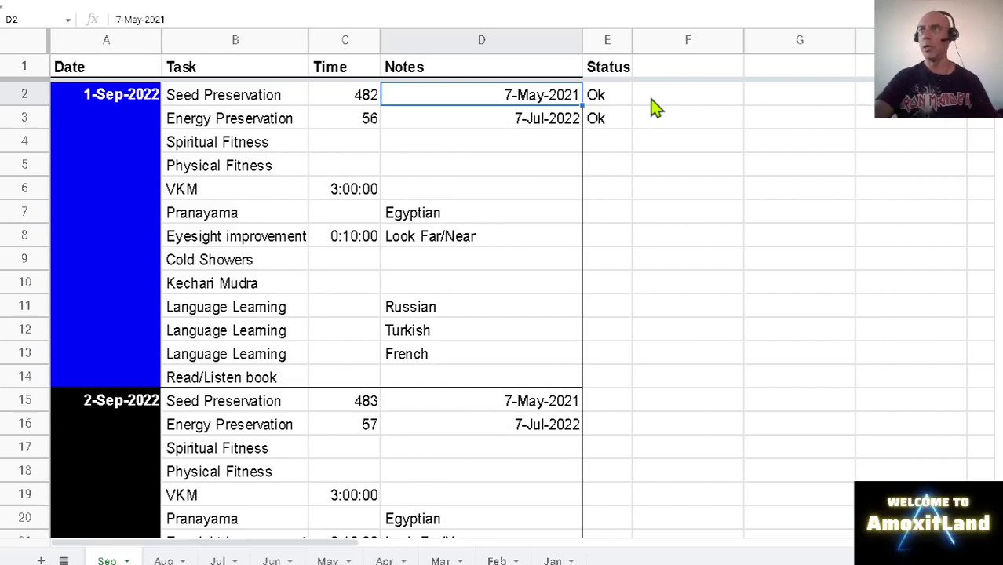
pyautogui.click(235, 100)
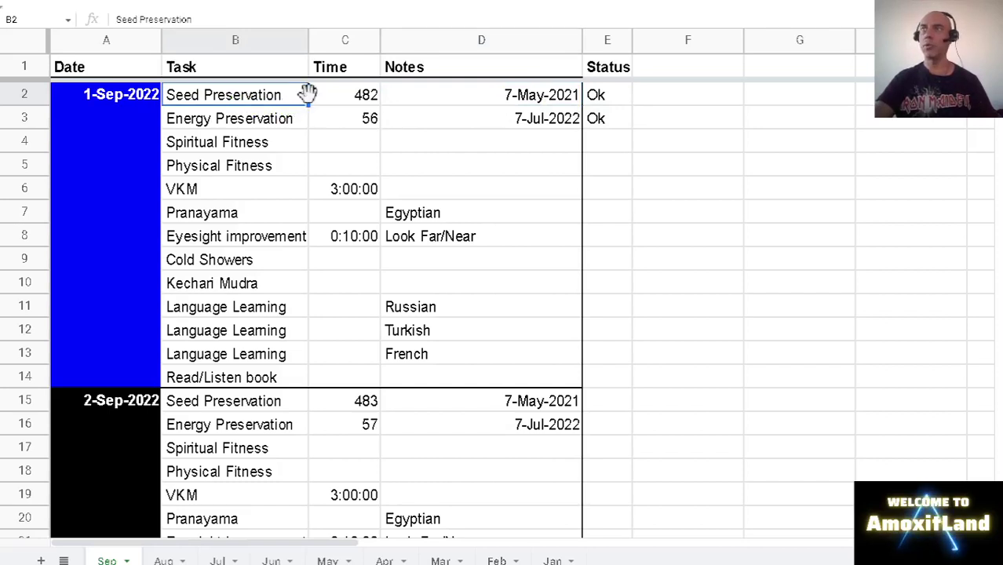
pyautogui.click(320, 106)
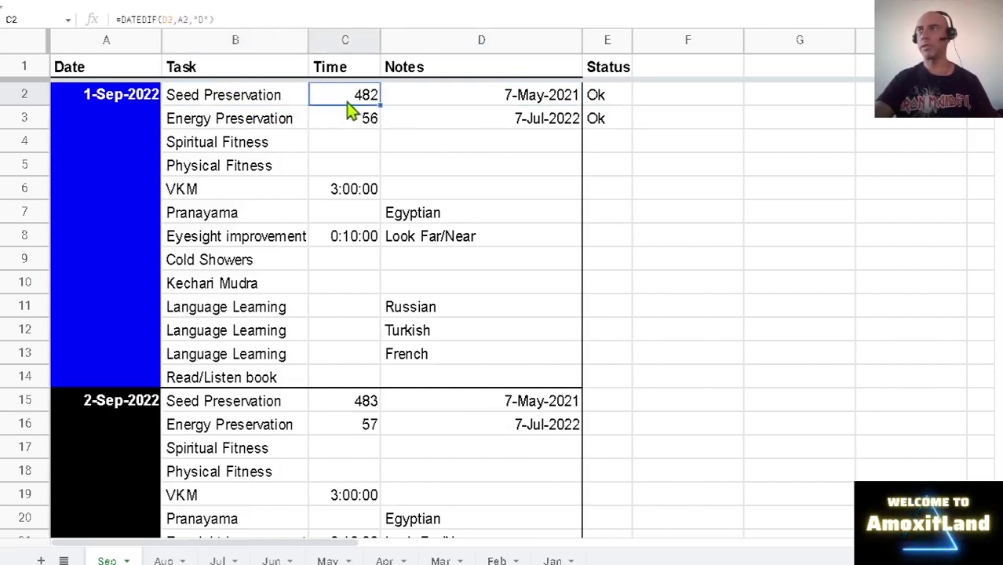
pyautogui.click(428, 99)
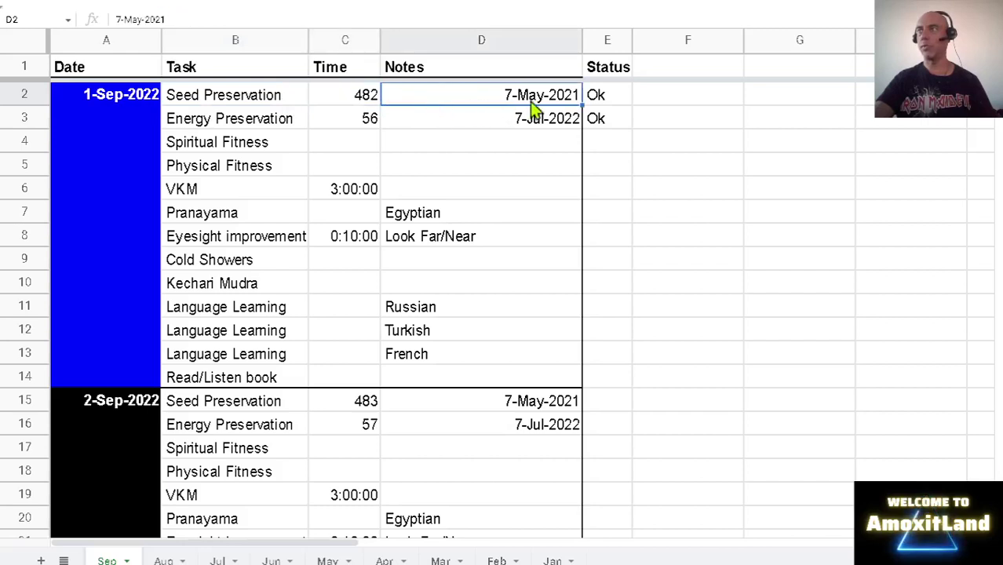
pyautogui.click(594, 96)
pyautogui.click(528, 103)
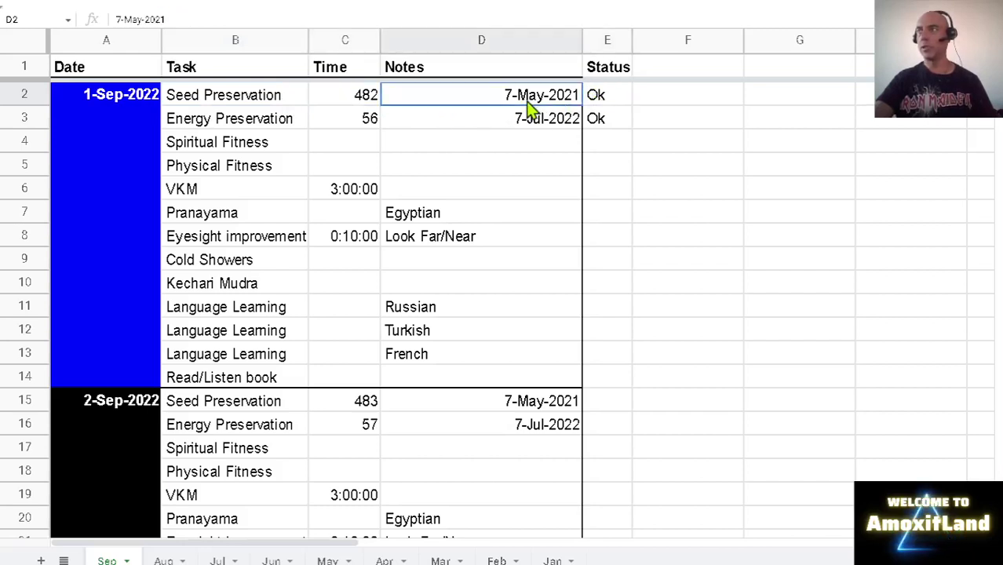
pyautogui.click(363, 109)
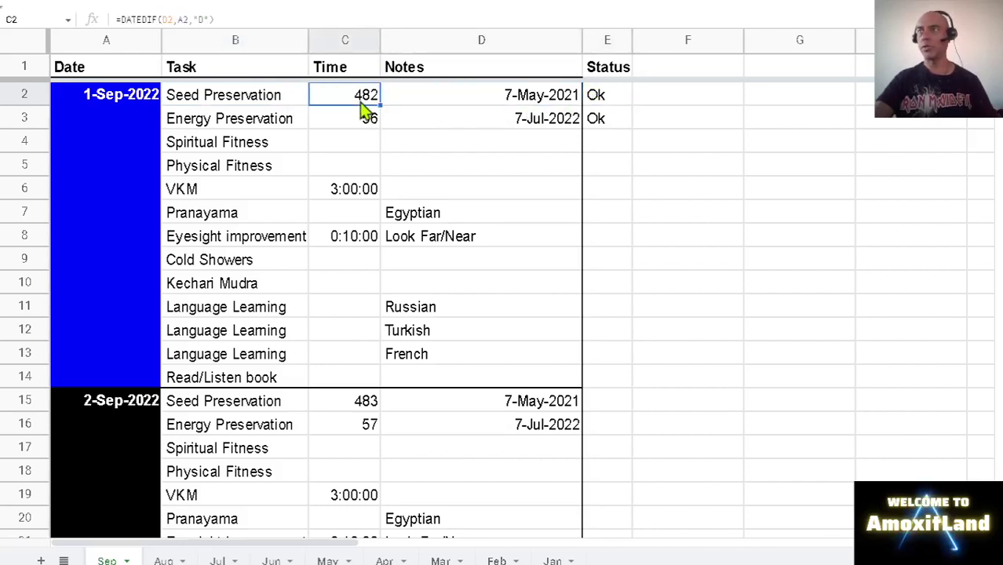
pyautogui.click(212, 101)
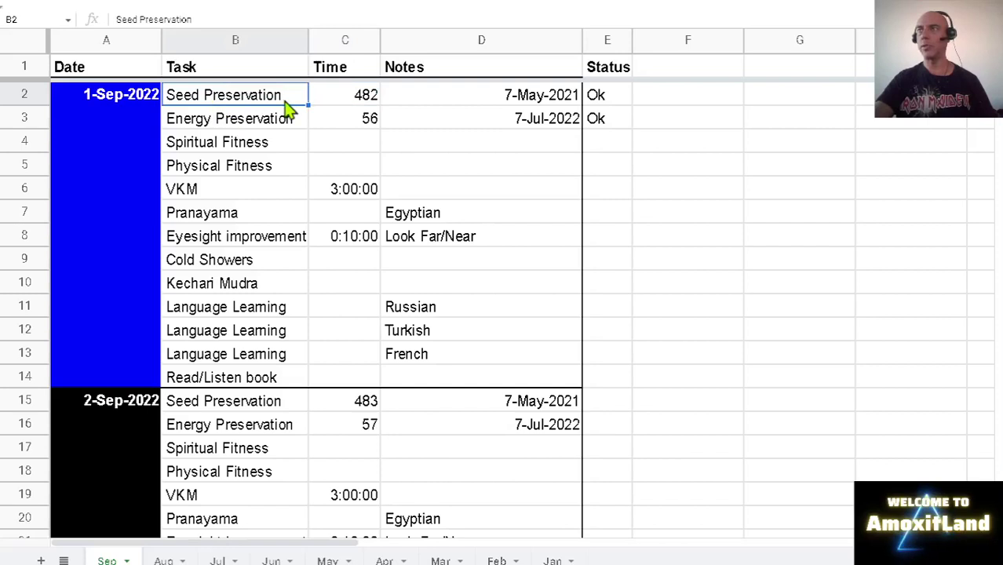
pyautogui.click(364, 103)
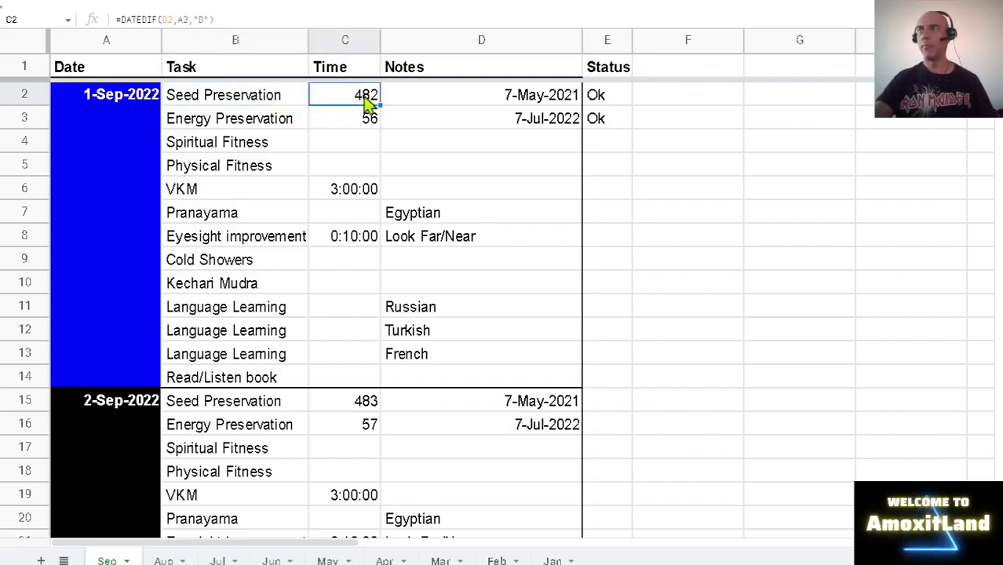
pyautogui.click(407, 107)
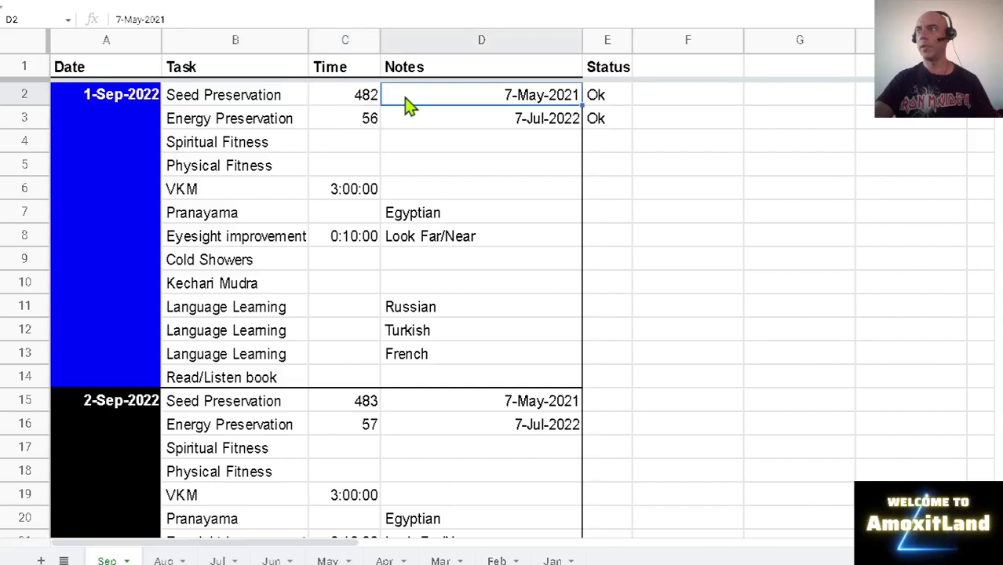
pyautogui.click(604, 103)
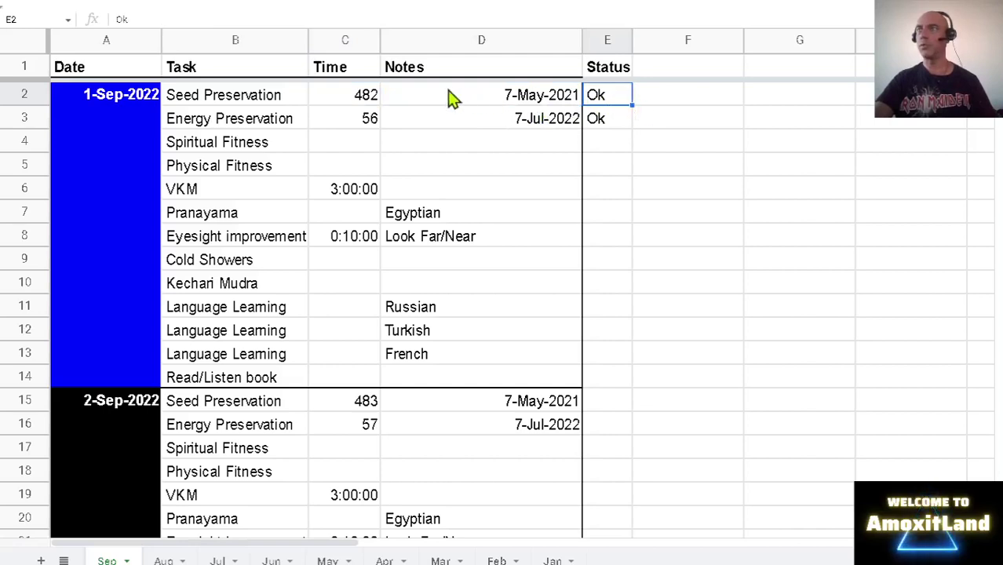
pyautogui.click(241, 109)
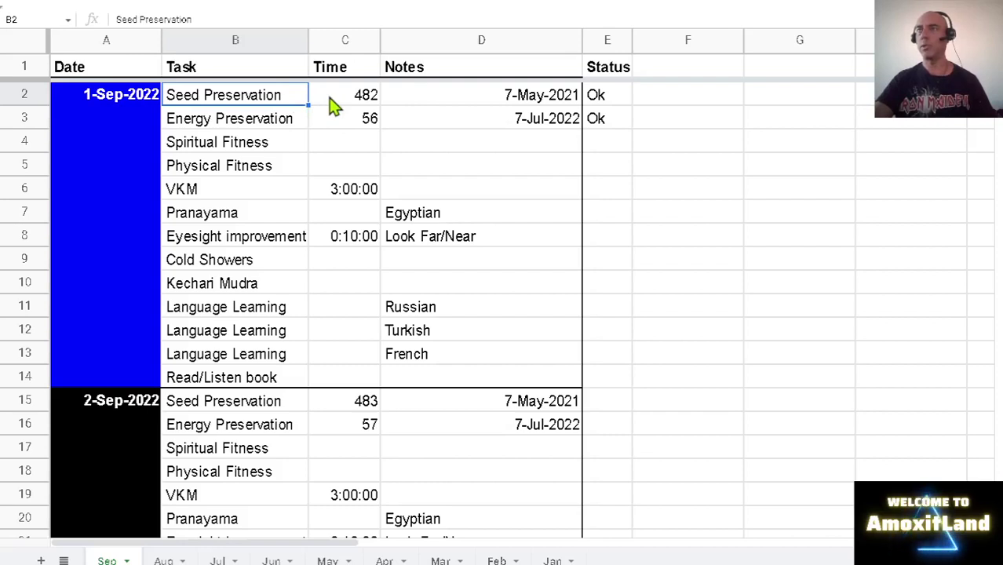
# Inspect the 1-Sep-2022 Energy Preservation row's day-count formula and start date, and compare the task with Seed Preservation
pyautogui.click(280, 129)
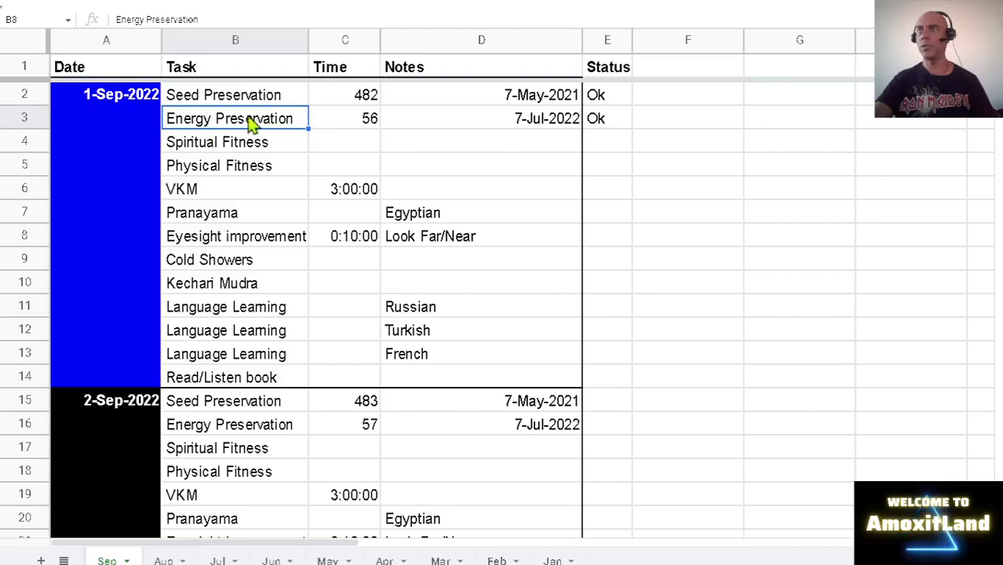
pyautogui.click(333, 126)
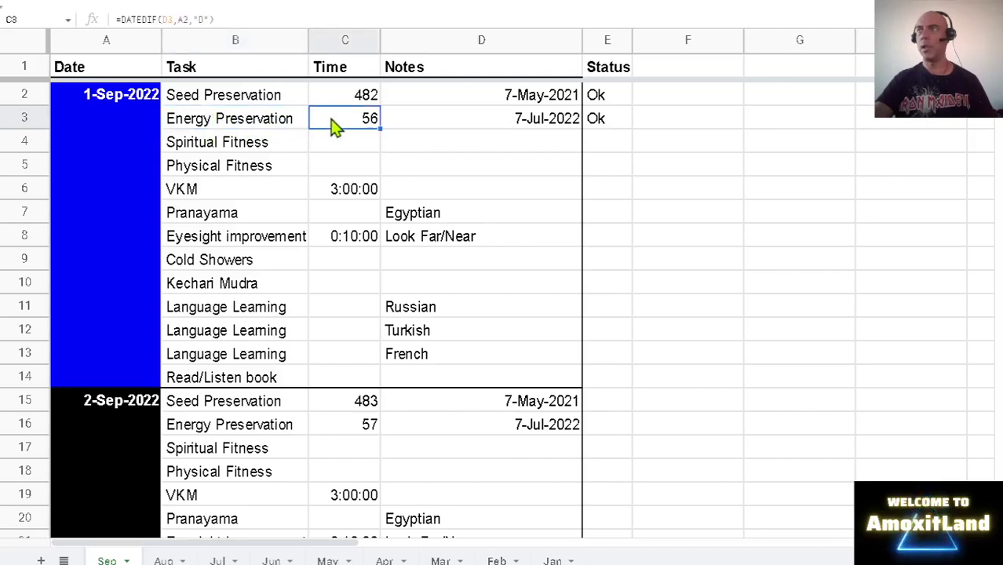
pyautogui.click(458, 126)
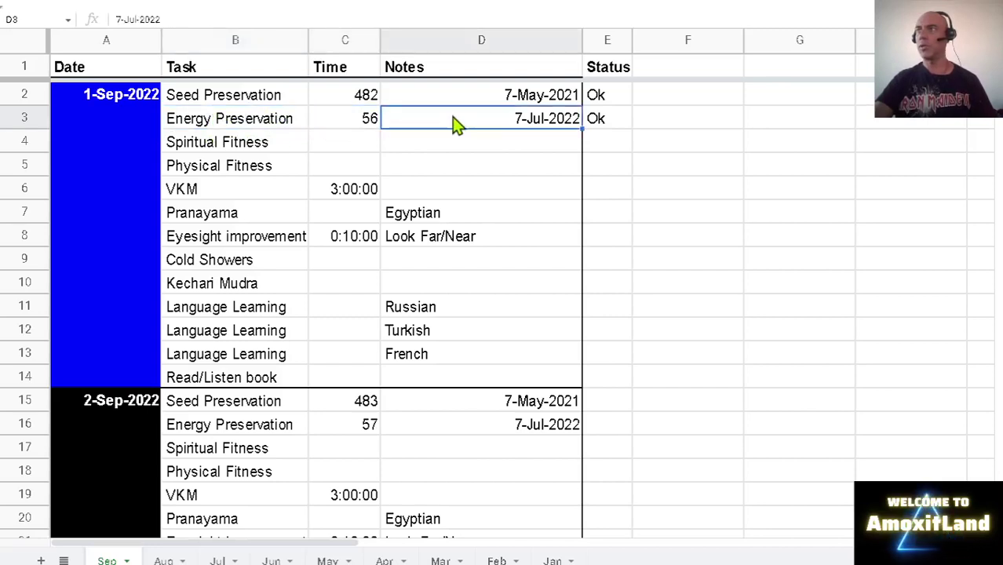
pyautogui.click(359, 132)
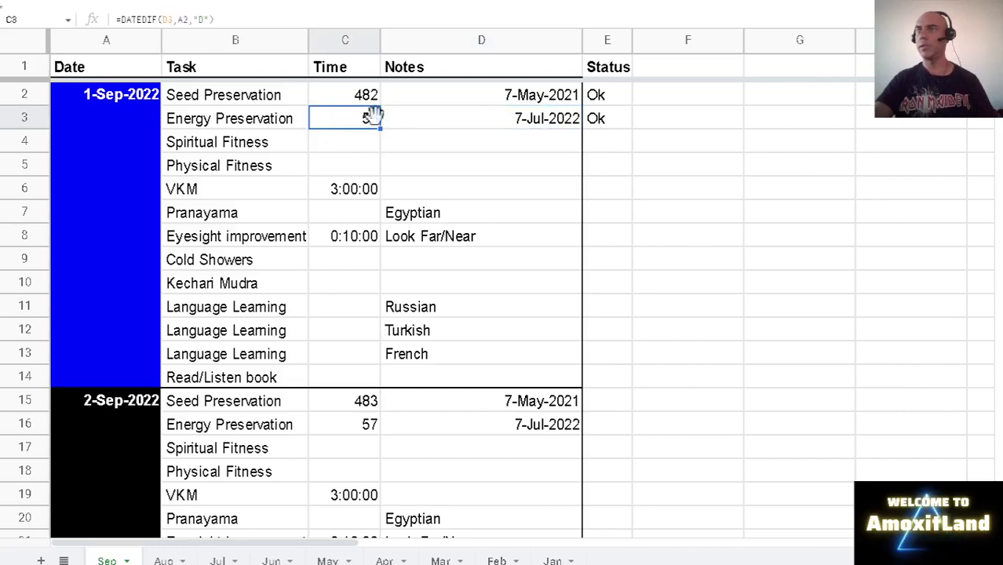
pyautogui.click(230, 128)
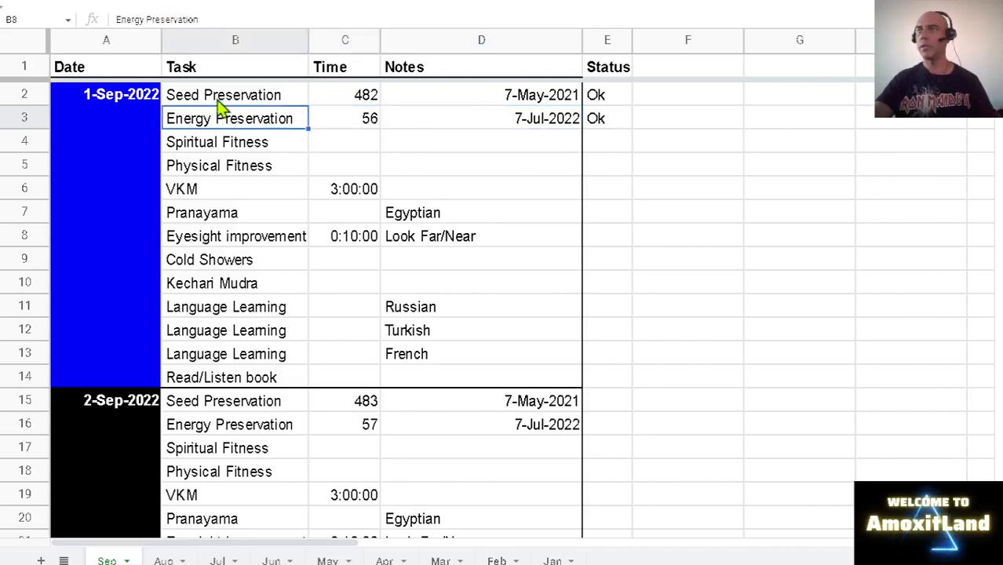
pyautogui.click(220, 103)
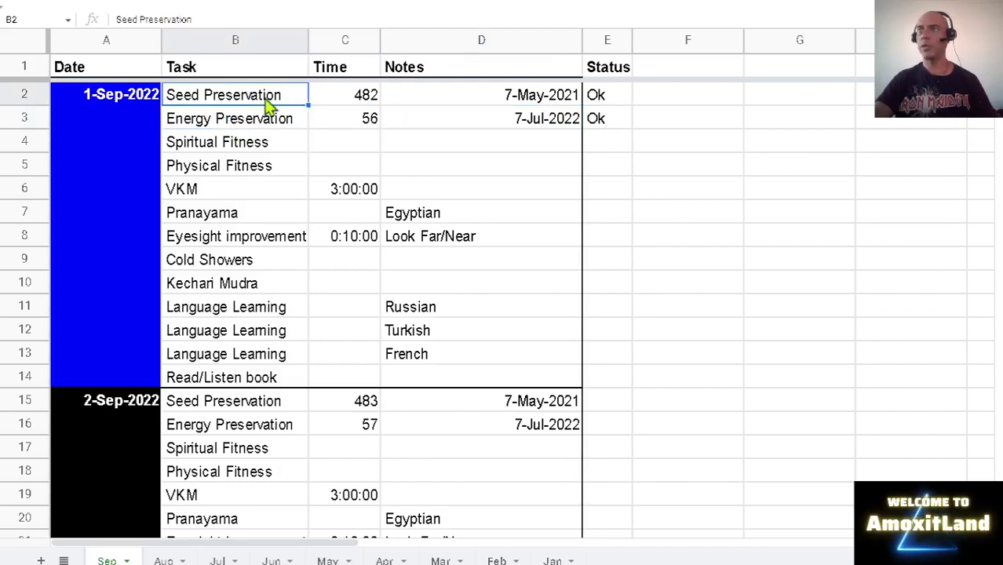
pyautogui.click(248, 123)
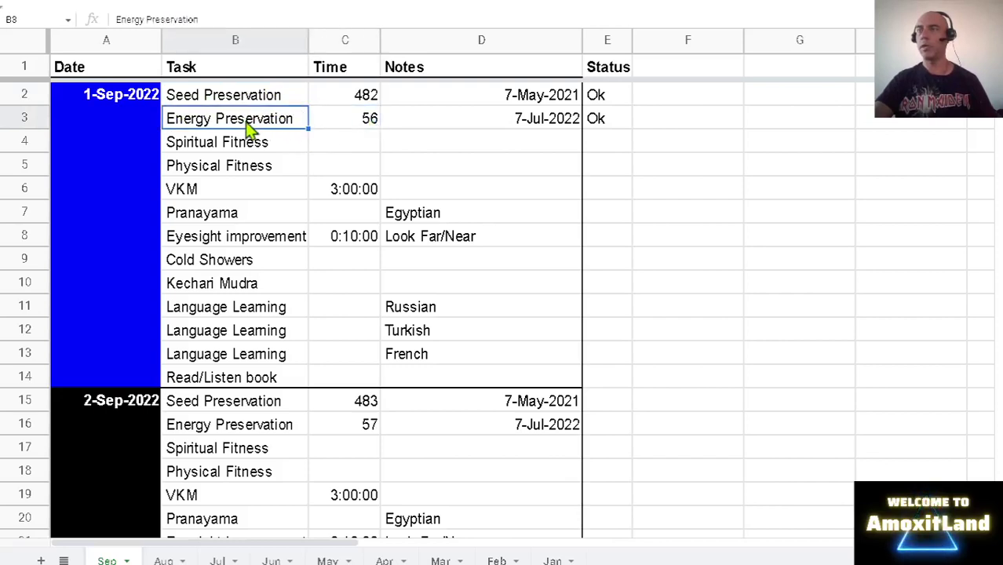
pyautogui.click(192, 100)
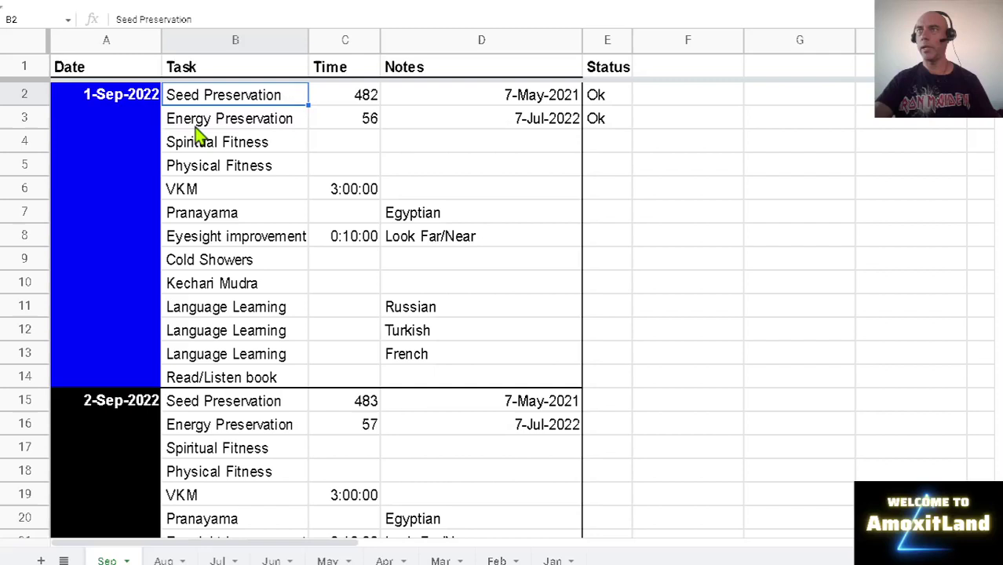
pyautogui.click(195, 126)
pyautogui.click(198, 102)
pyautogui.click(200, 123)
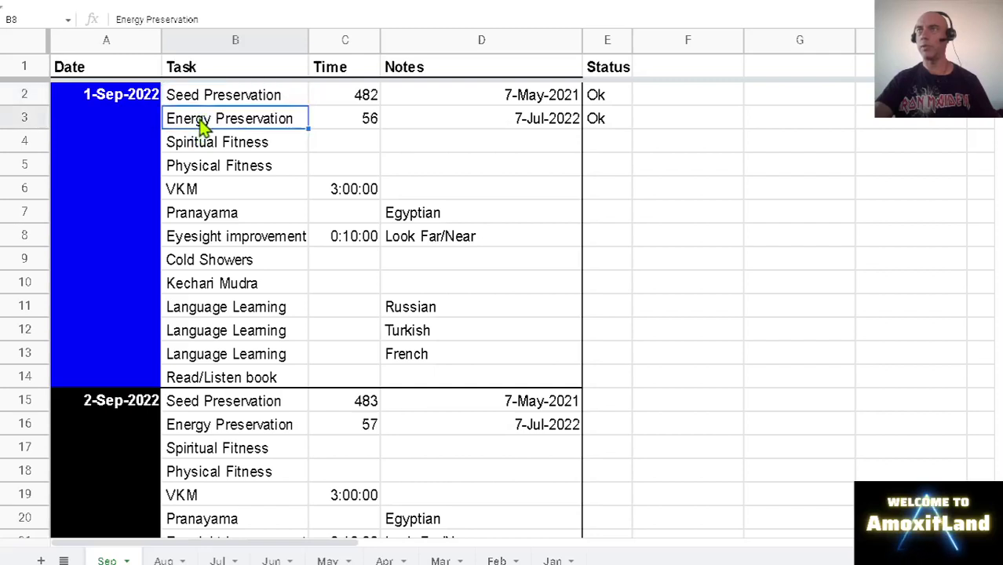
# Compare the 1-Sep-2022 Seed Preservation and Energy Preservation tasks, checking the Energy Preservation day count
pyautogui.click(219, 100)
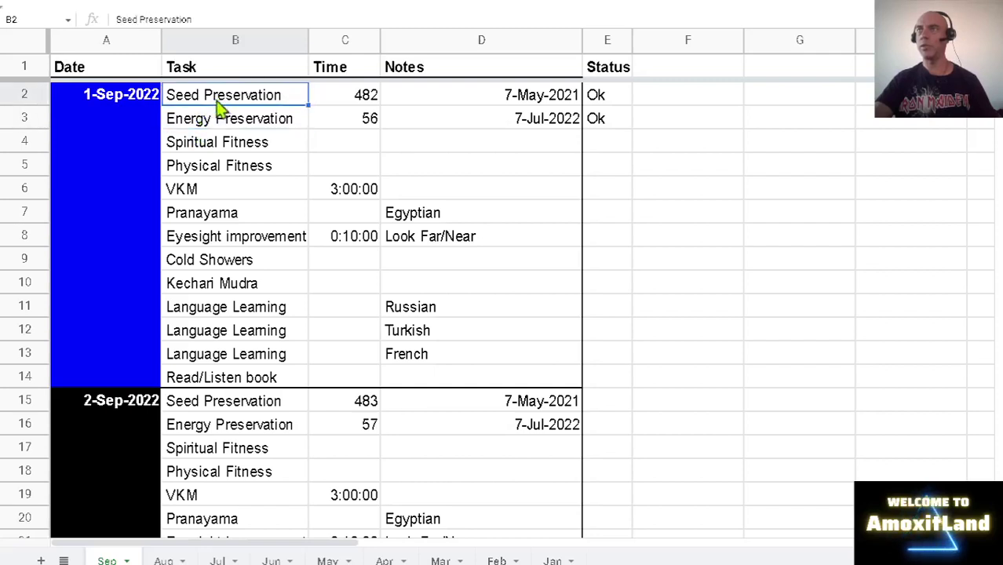
pyautogui.click(221, 121)
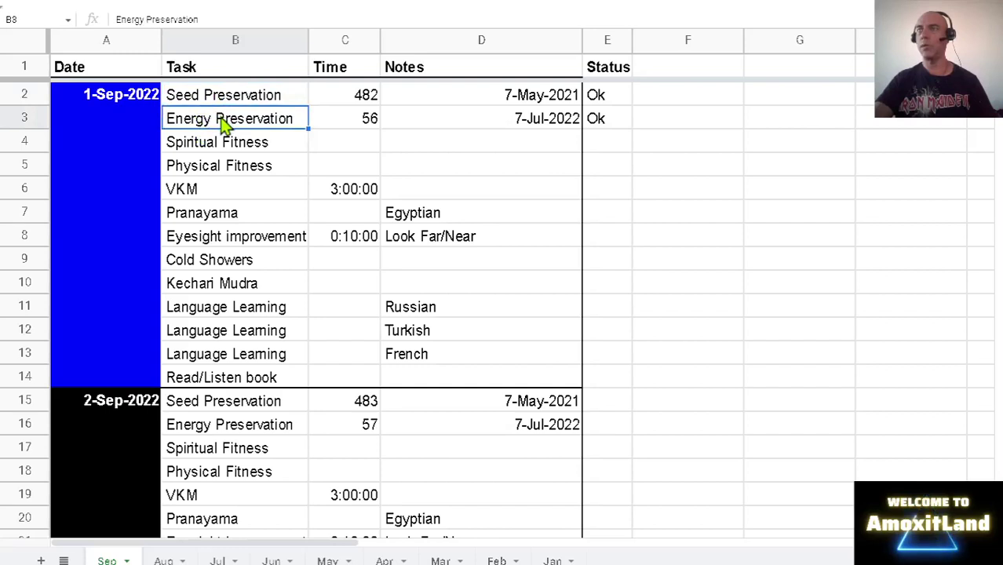
pyautogui.click(350, 120)
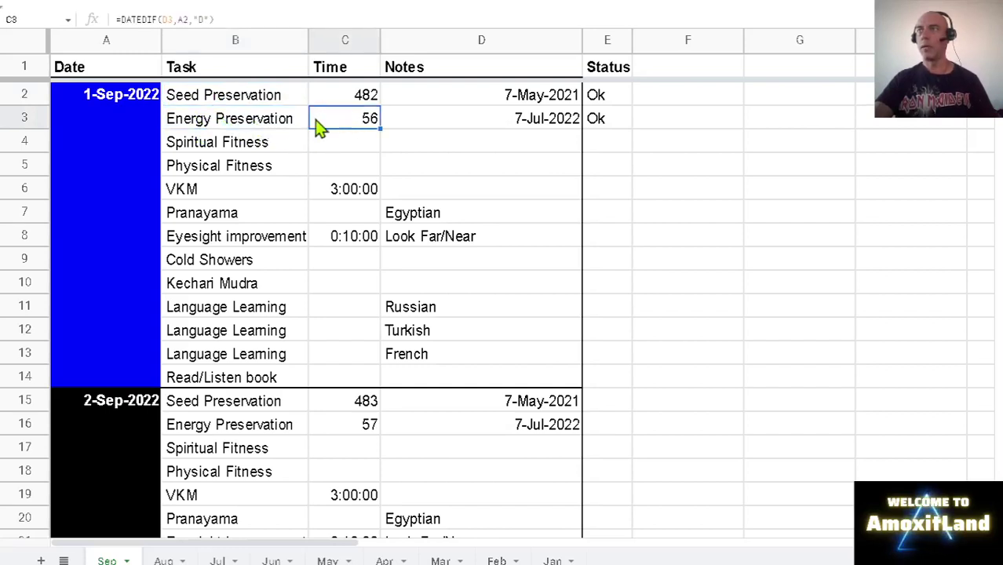
pyautogui.click(258, 126)
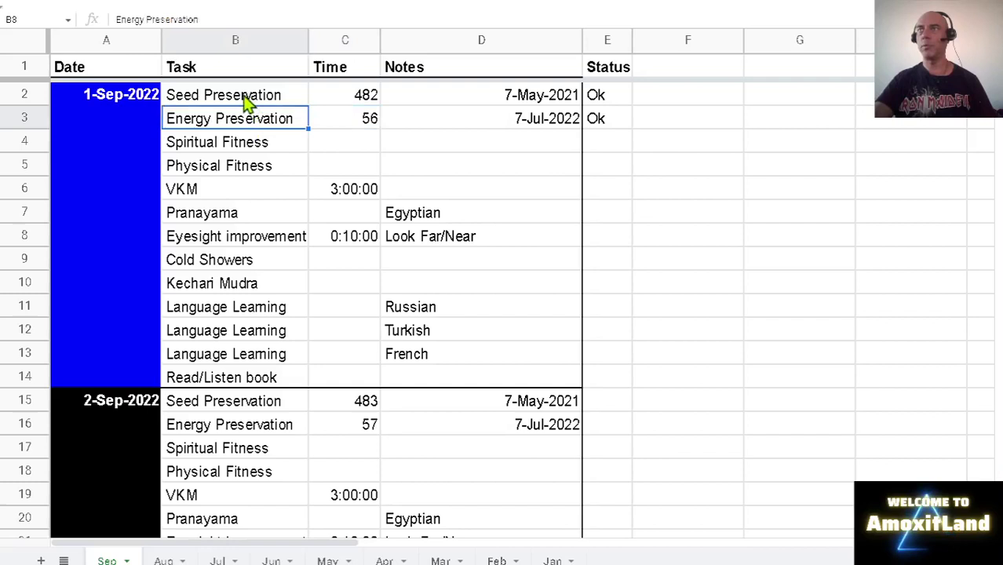
pyautogui.click(245, 102)
pyautogui.click(244, 129)
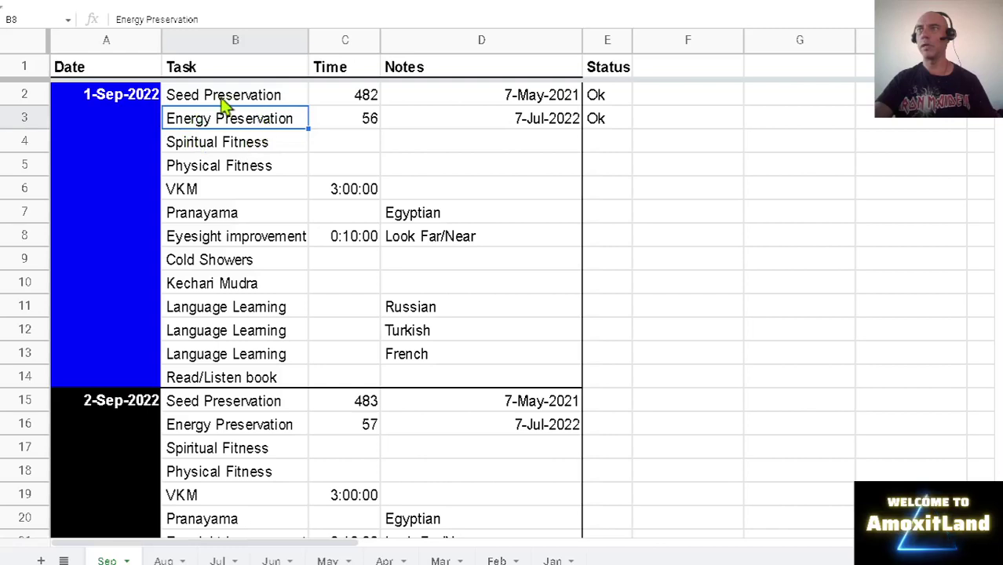
pyautogui.click(223, 99)
pyautogui.click(223, 126)
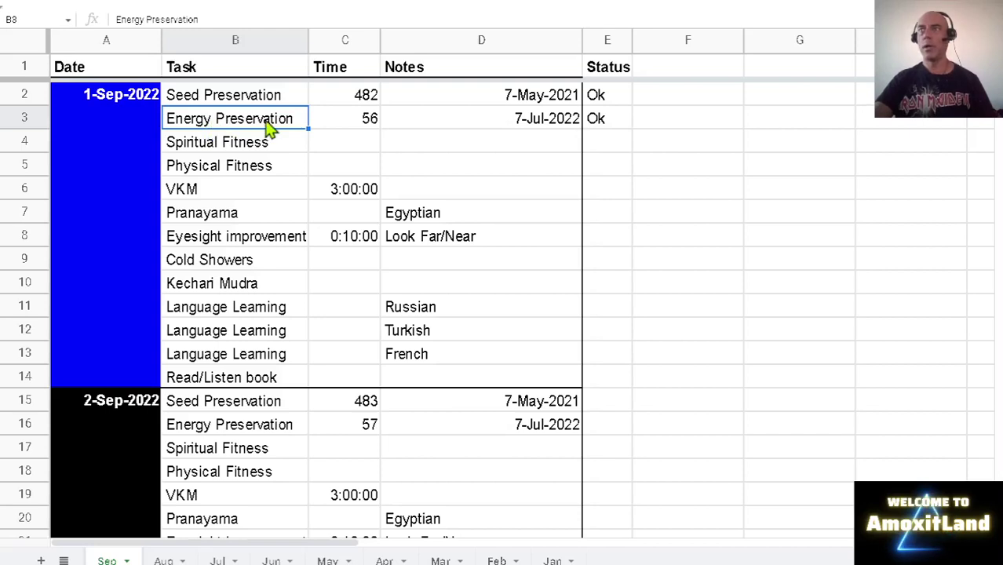
# Review the 1-Sep-2022 Energy Preservation row's day count, start date and status, and compare its task with Seed Preservation
pyautogui.click(344, 129)
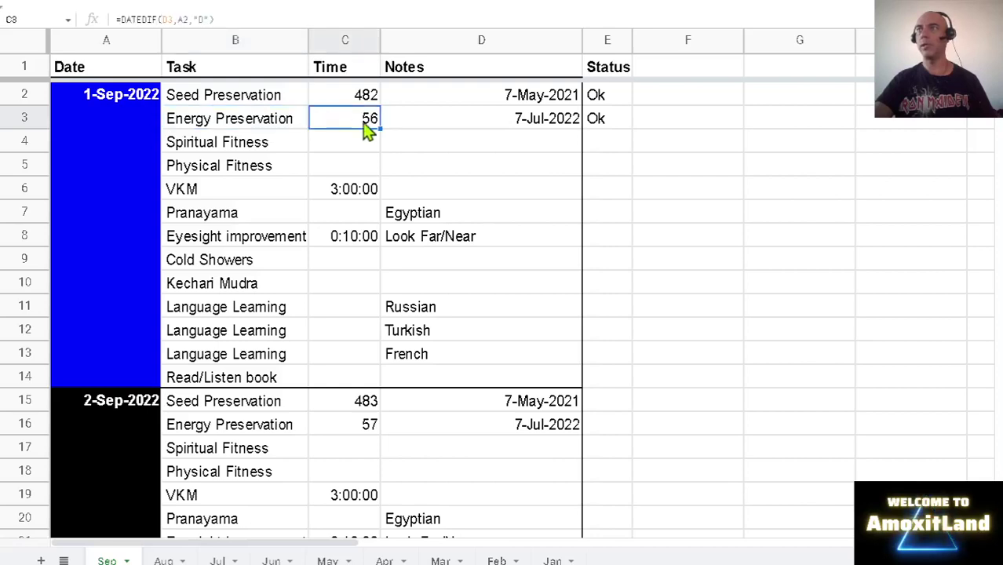
pyautogui.click(419, 125)
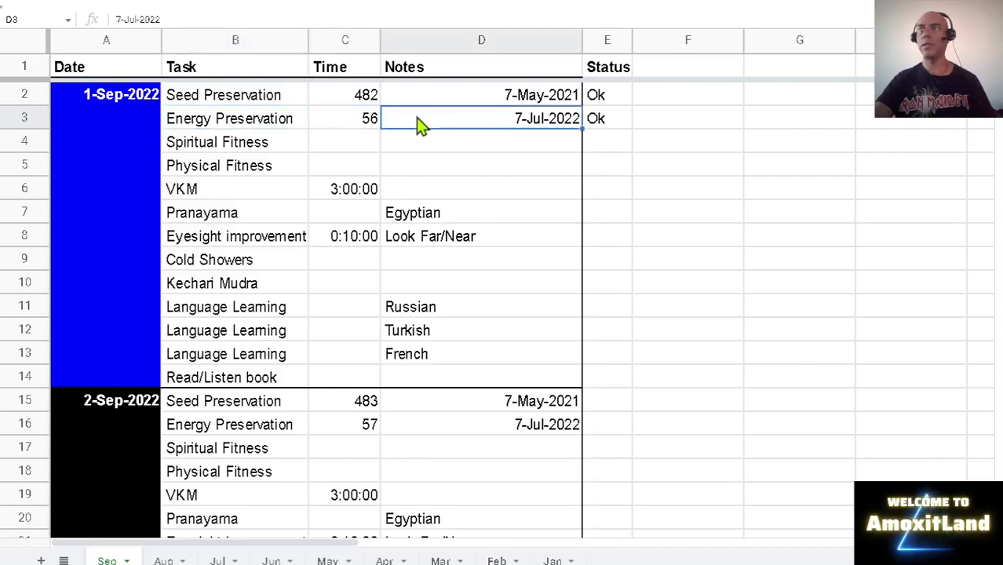
pyautogui.click(347, 129)
pyautogui.click(234, 127)
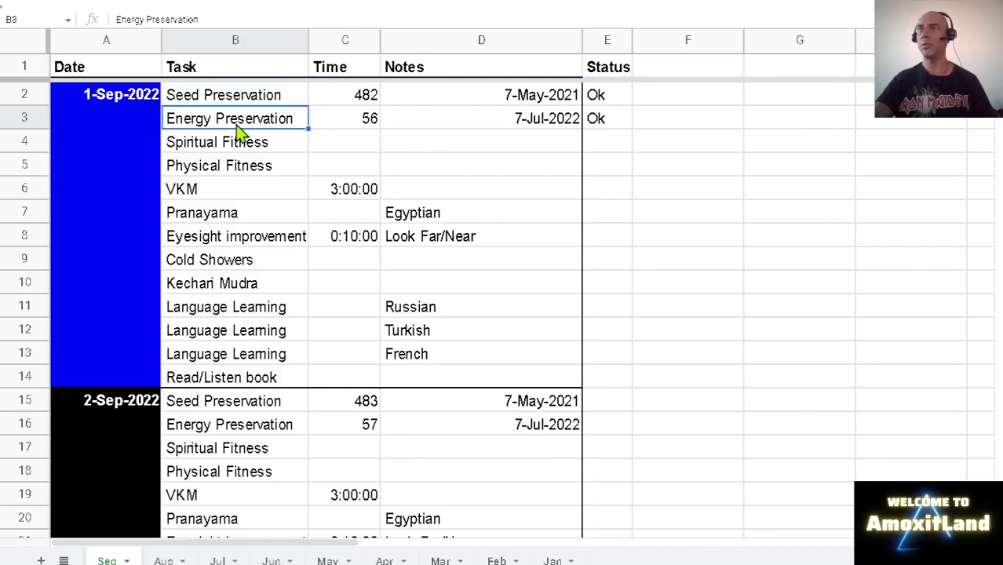
pyautogui.click(343, 131)
pyautogui.click(417, 118)
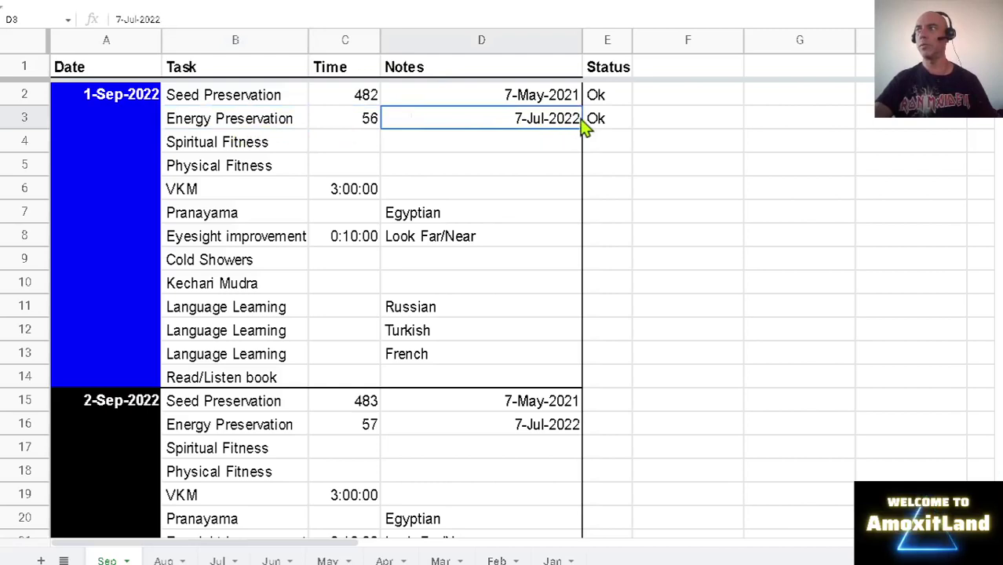
pyautogui.click(595, 130)
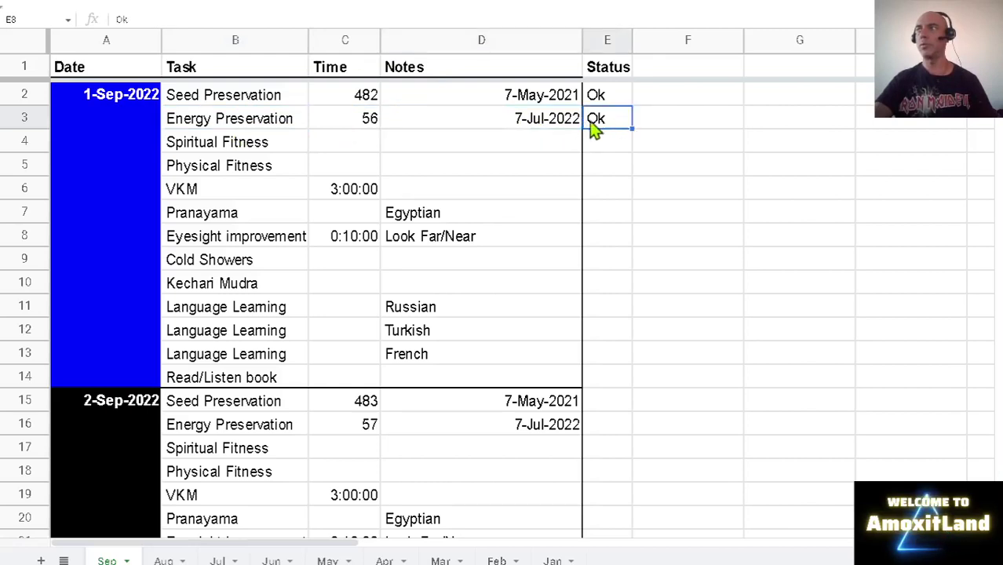
pyautogui.click(537, 128)
pyautogui.click(353, 128)
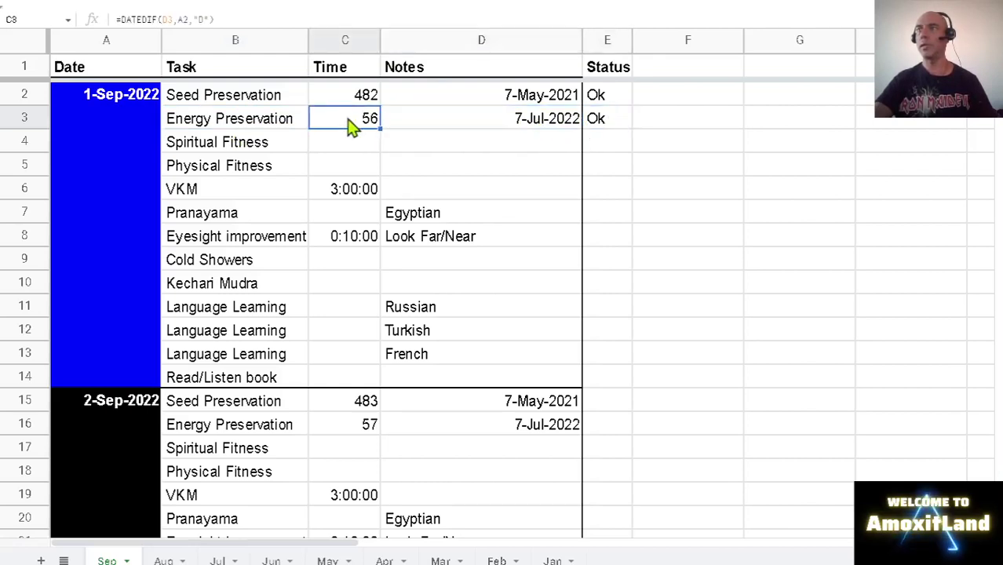
pyautogui.click(281, 128)
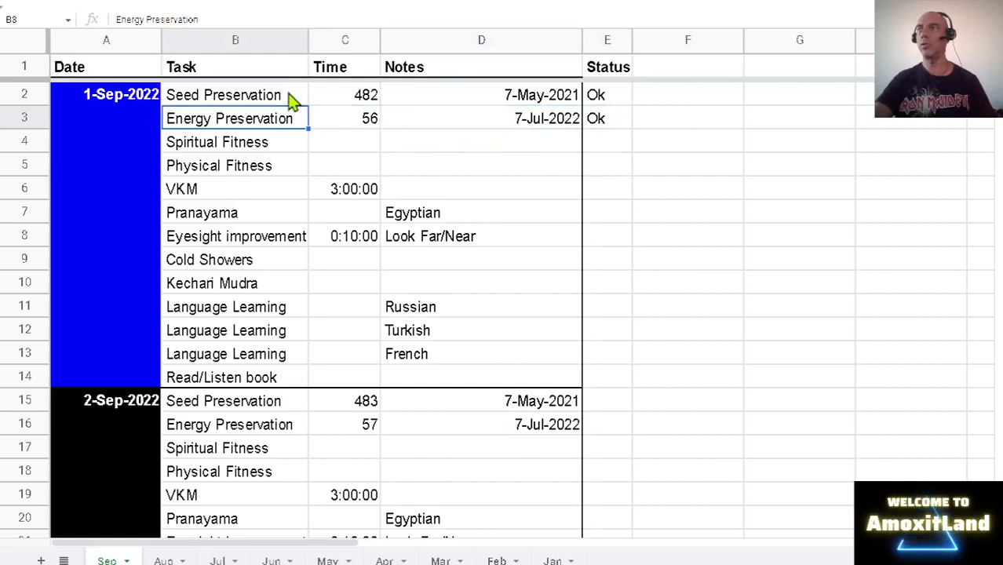
pyautogui.click(283, 102)
pyautogui.click(287, 131)
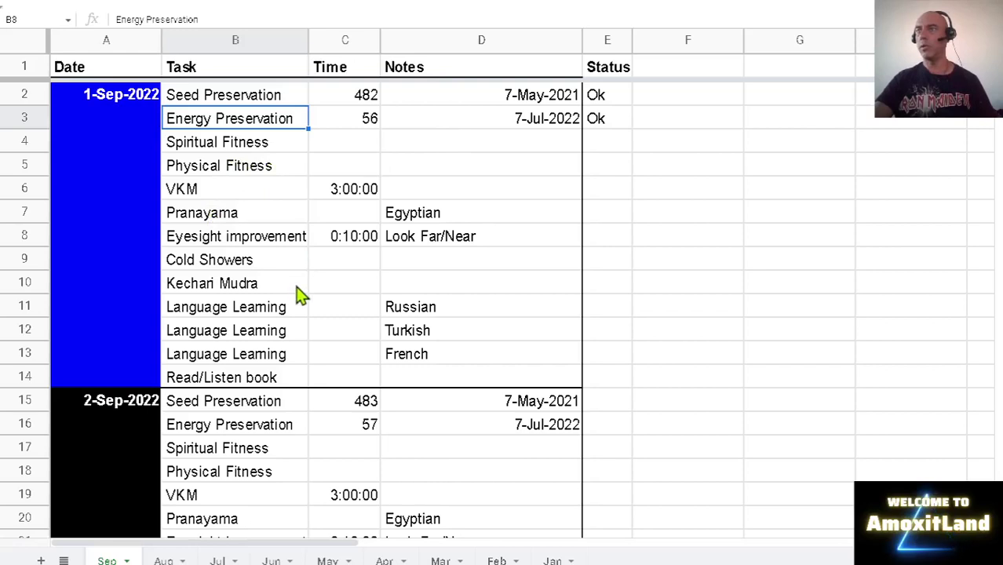
# Examine the 1-Sep-2022 Pranayama row, checking the task name against its entry in the Notes column
pyautogui.click(279, 221)
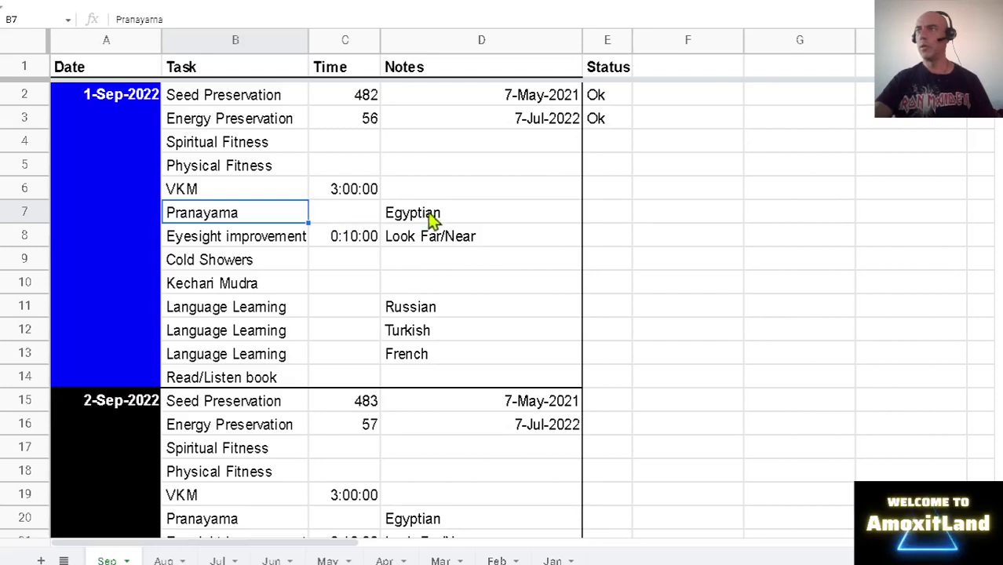
pyautogui.click(486, 217)
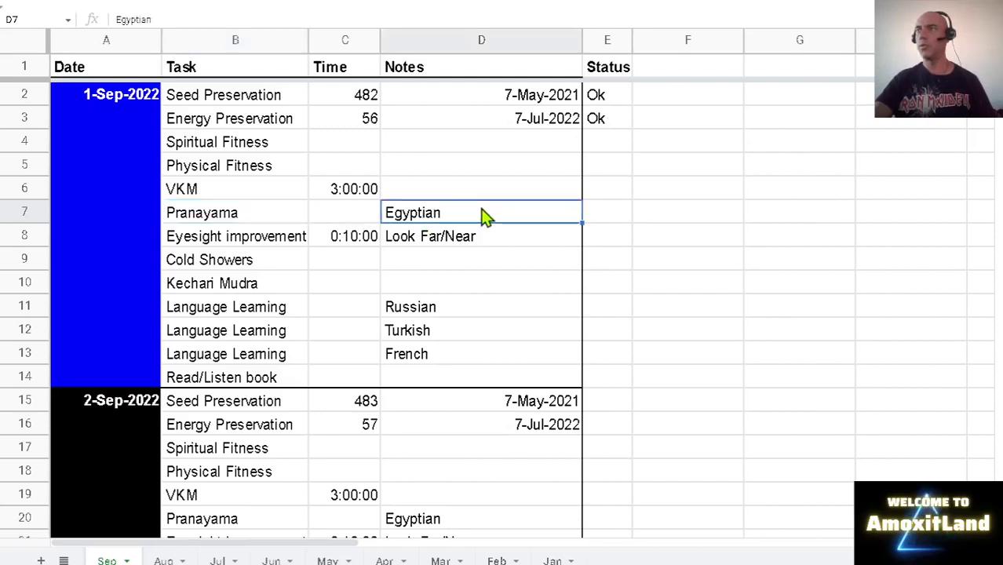
pyautogui.click(250, 218)
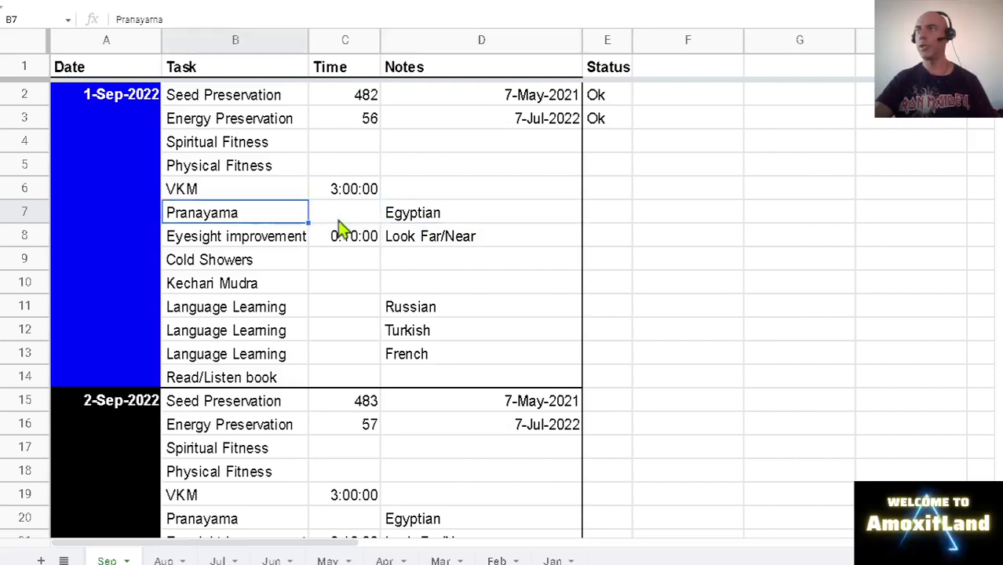
pyautogui.click(464, 220)
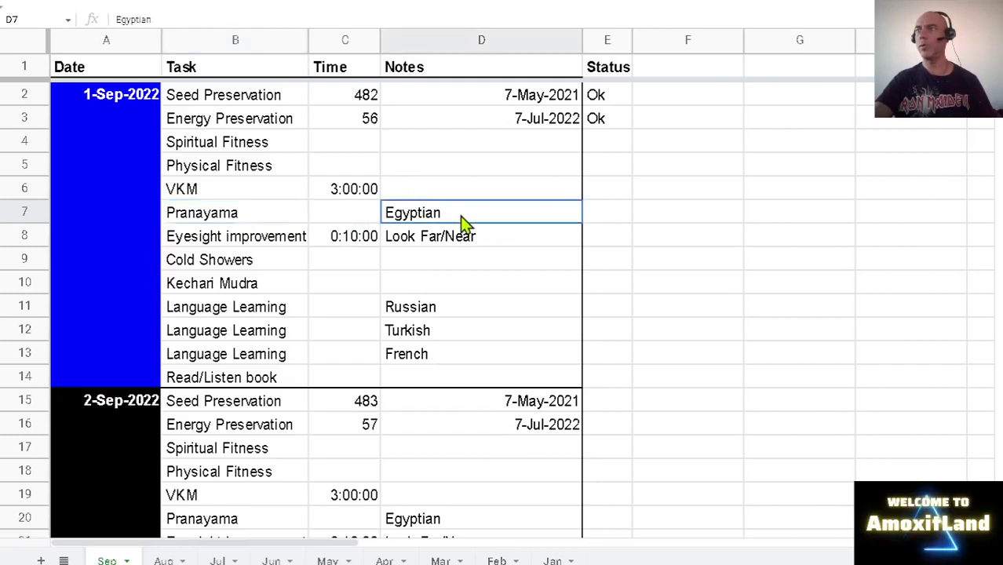
pyautogui.click(248, 226)
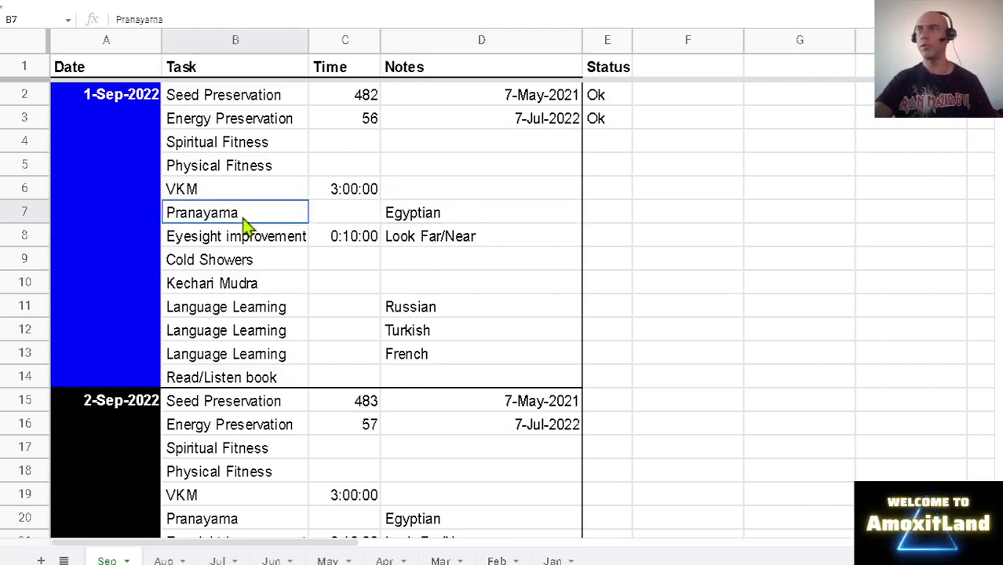
pyautogui.click(471, 218)
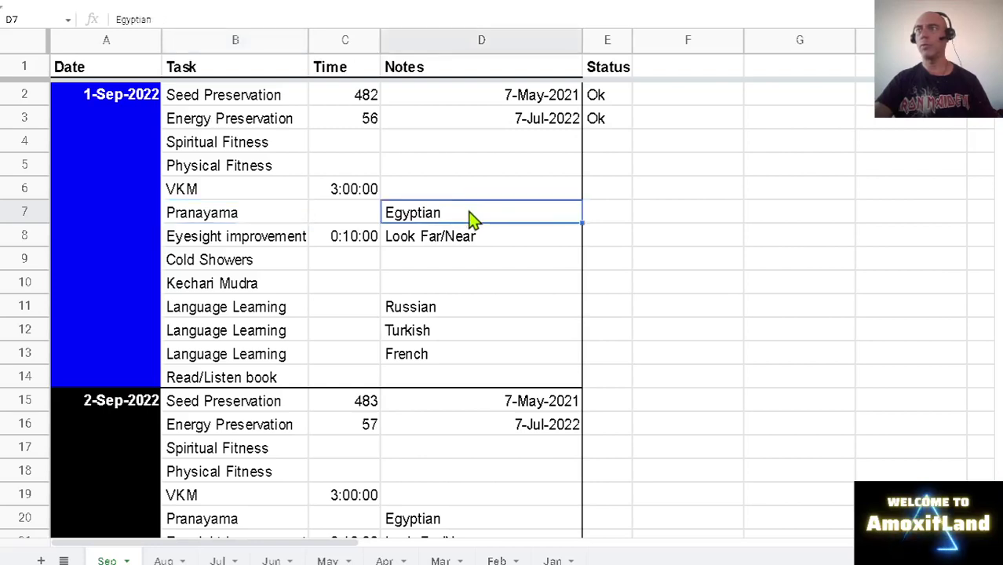
pyautogui.click(270, 224)
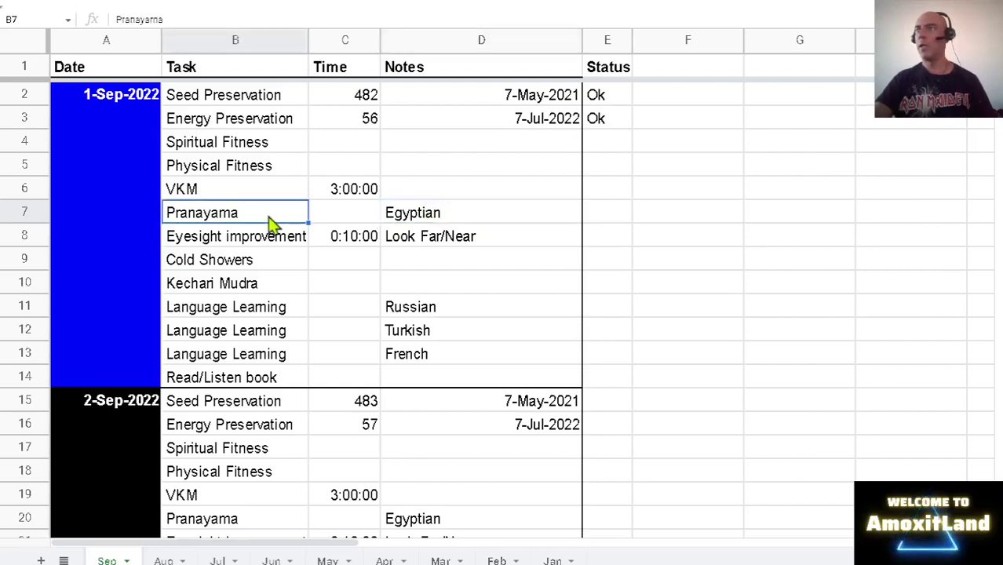
pyautogui.click(452, 224)
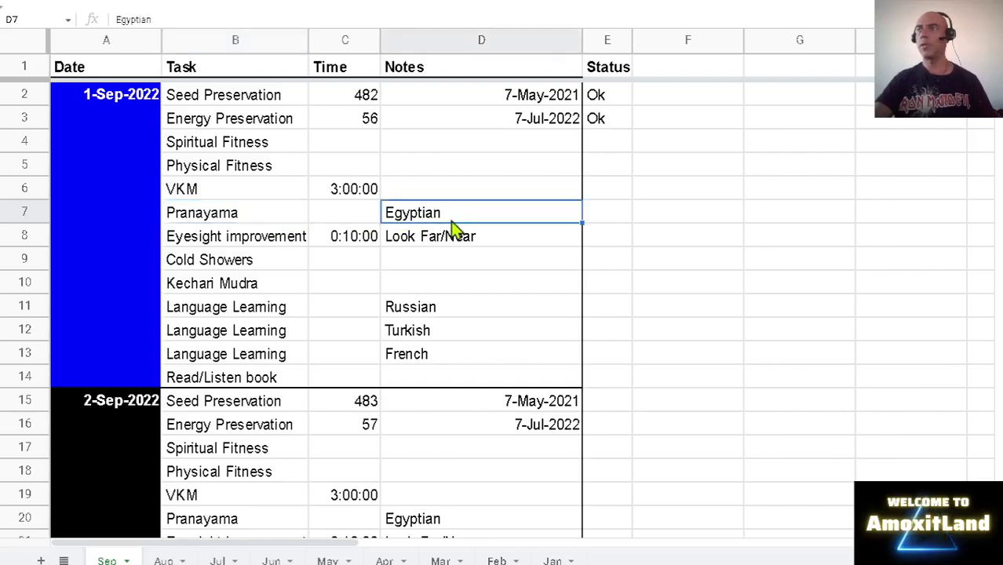
pyautogui.click(253, 221)
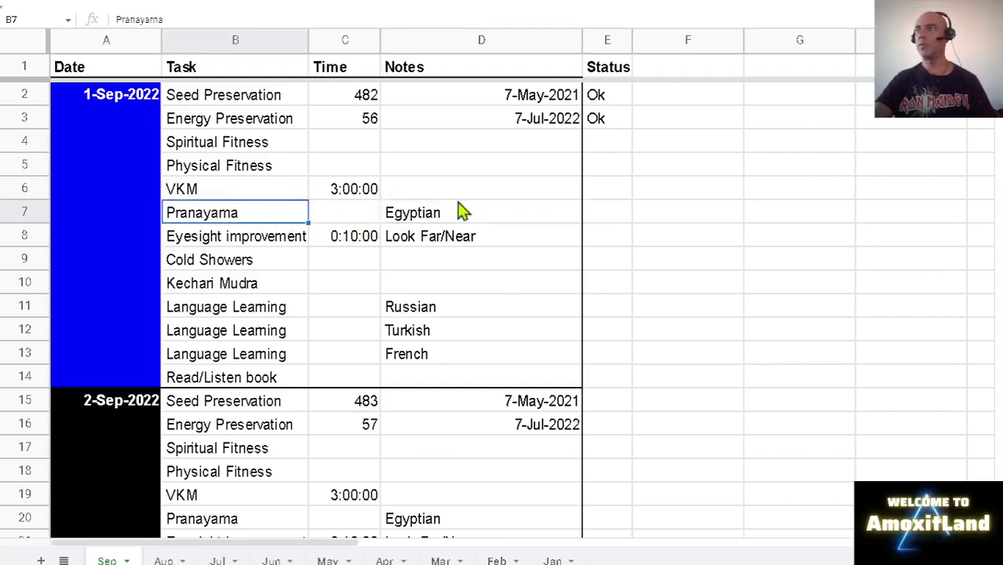
pyautogui.click(512, 222)
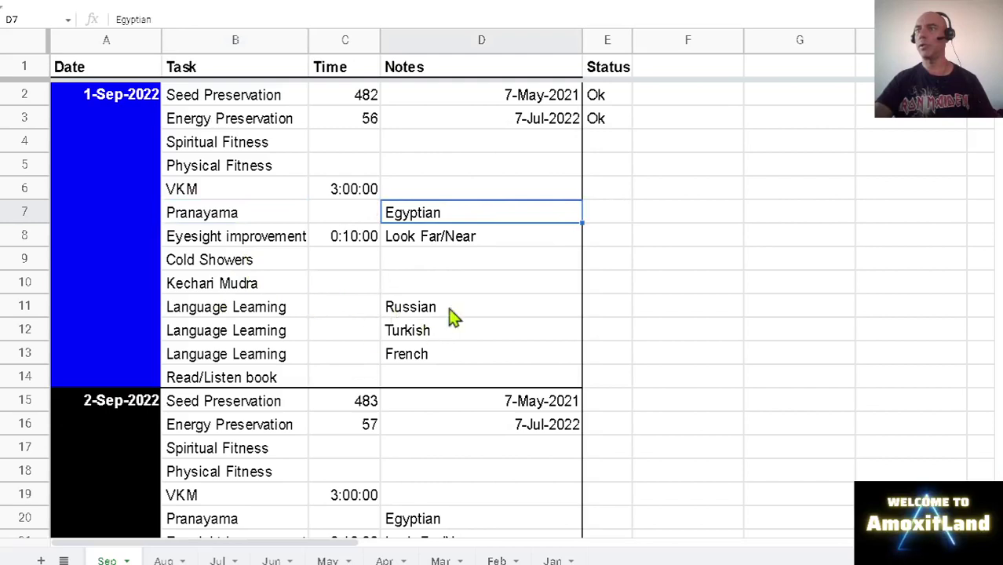
# Examine the task, time and notes cells of the 1-Sep-2022 Kechari Mudra row, and check the VKM task of the same day
pyautogui.click(282, 286)
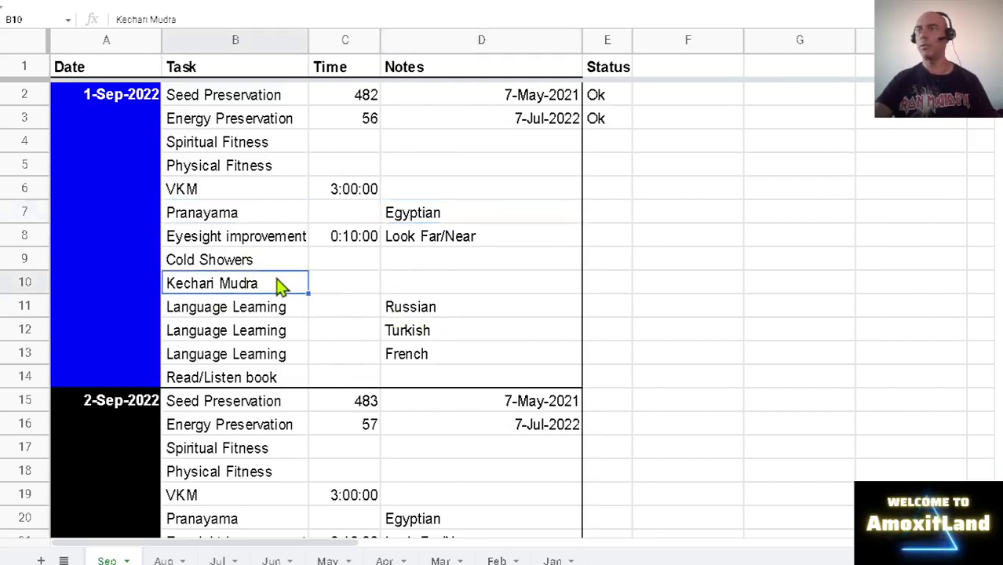
pyautogui.click(481, 285)
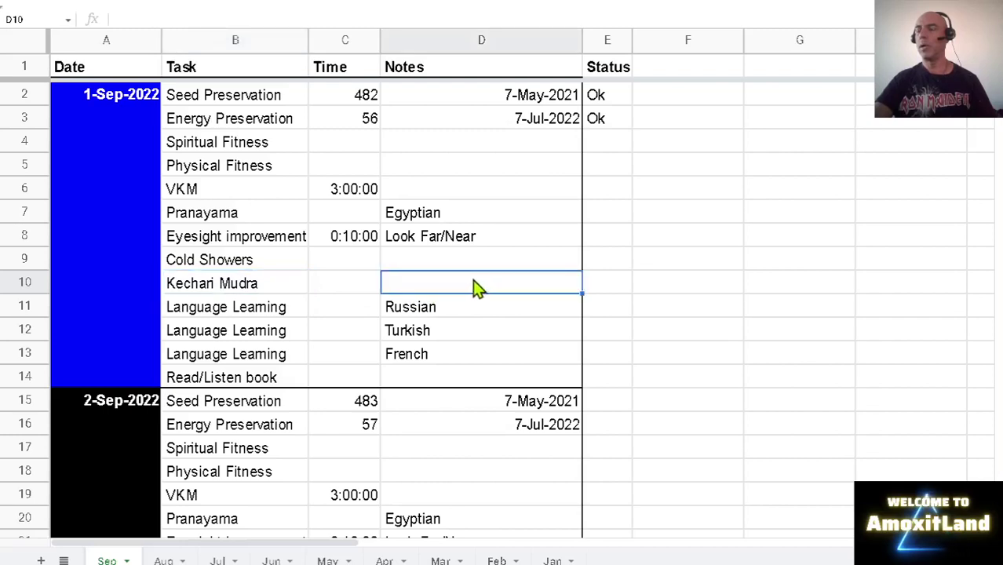
pyautogui.click(336, 288)
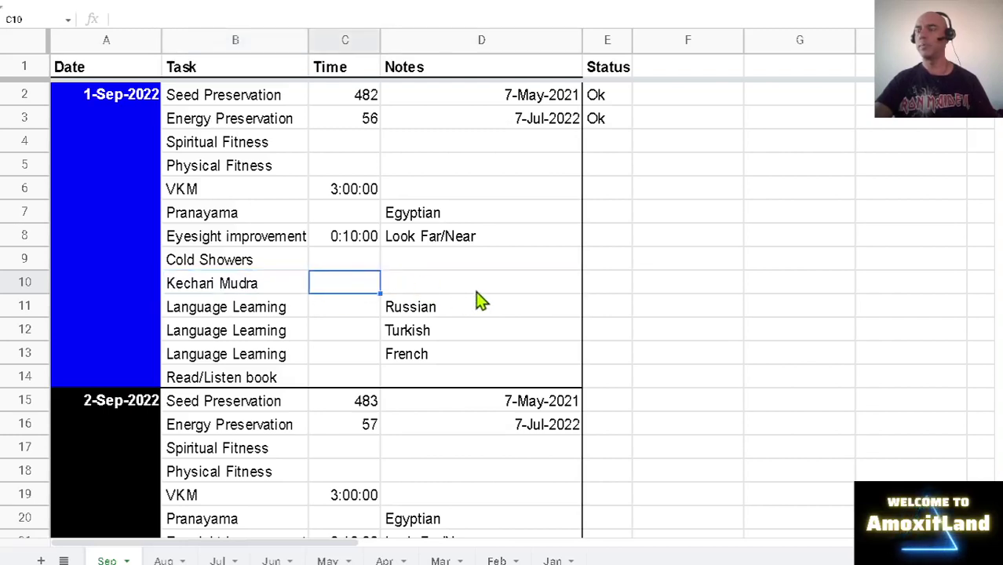
pyautogui.click(260, 291)
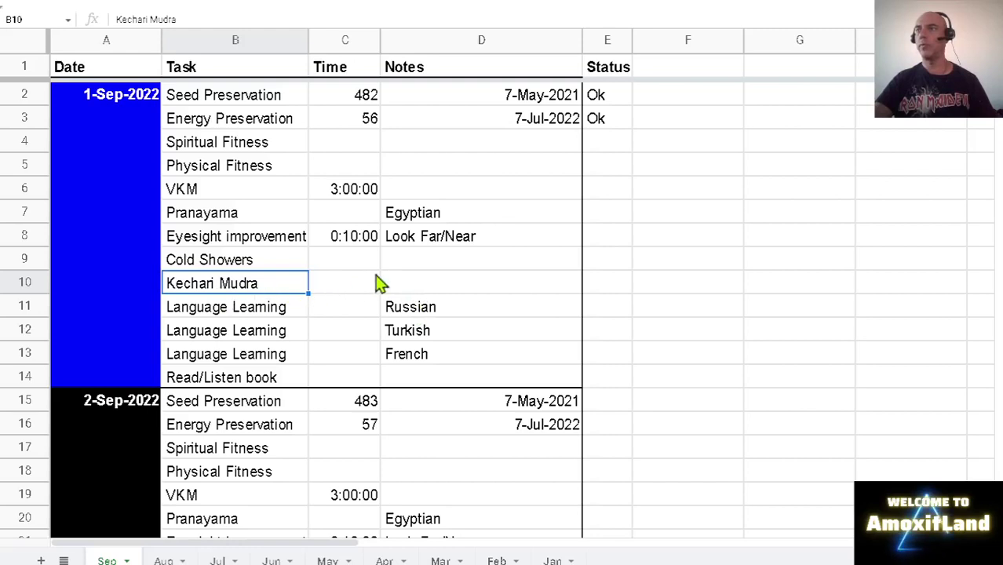
pyautogui.click(448, 291)
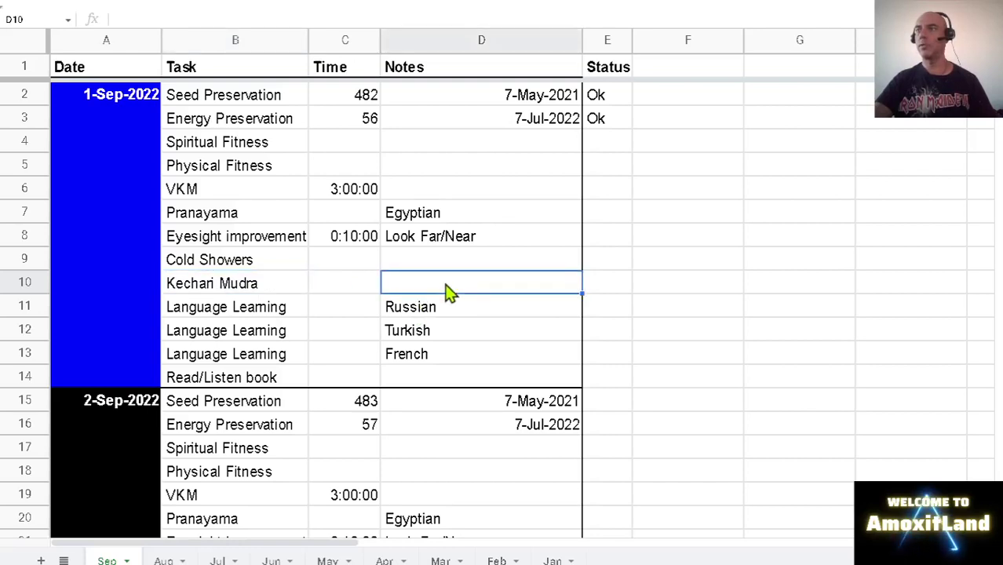
pyautogui.click(258, 292)
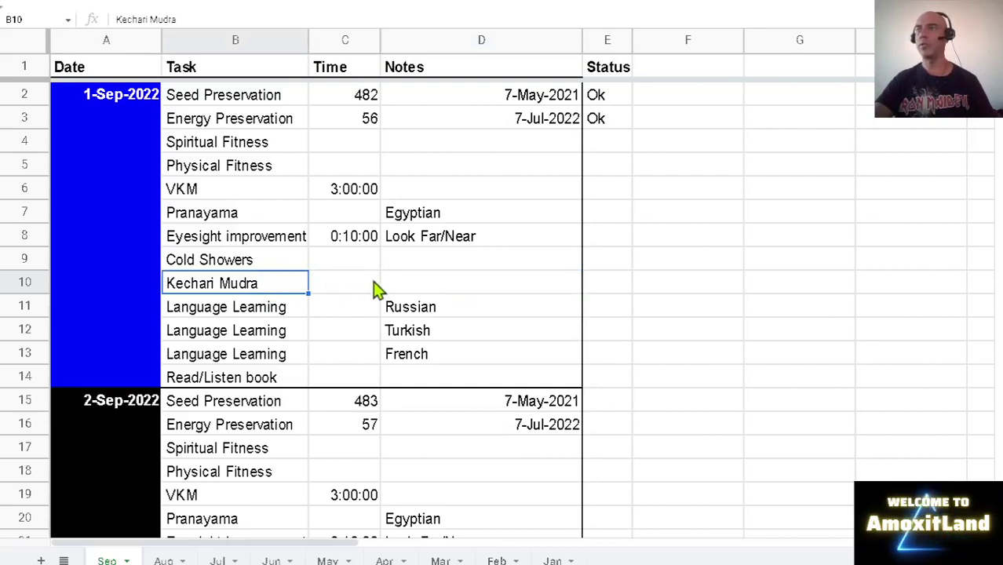
pyautogui.click(421, 289)
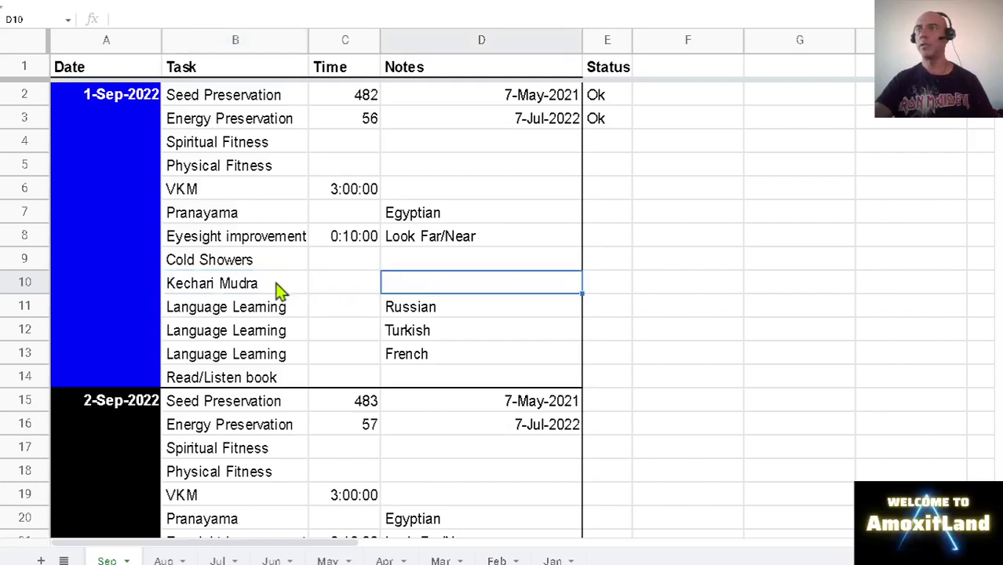
pyautogui.click(249, 290)
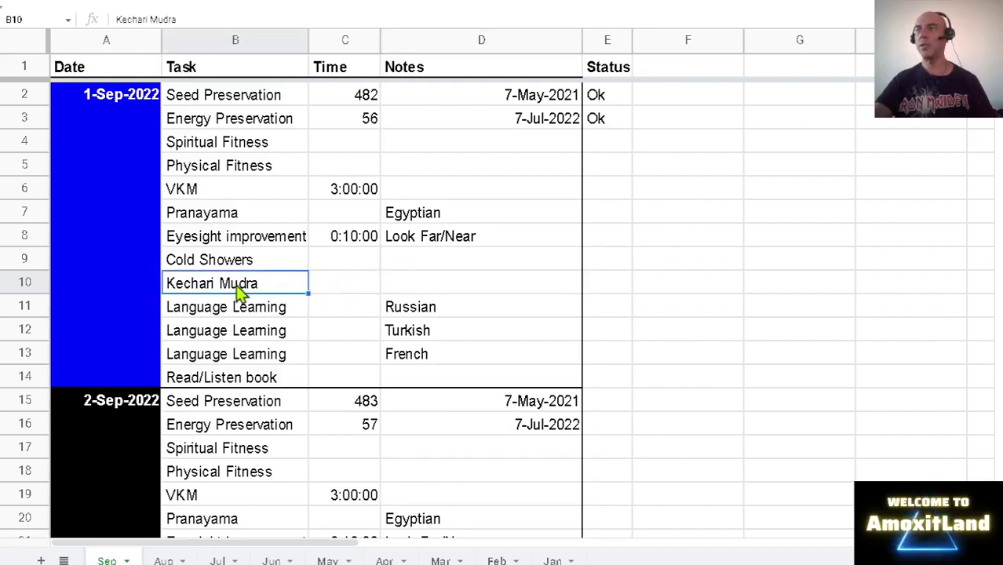
pyautogui.click(399, 289)
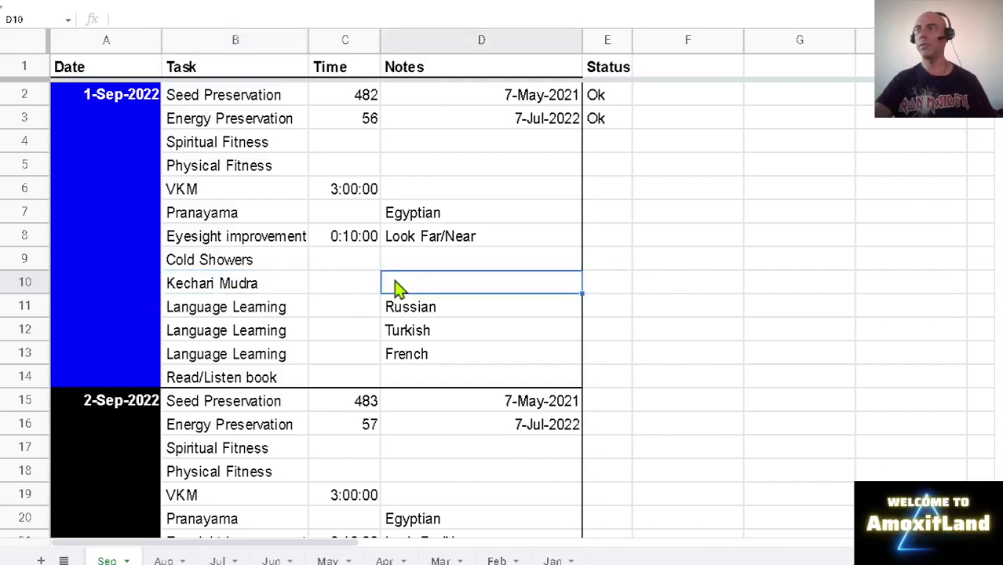
pyautogui.click(258, 296)
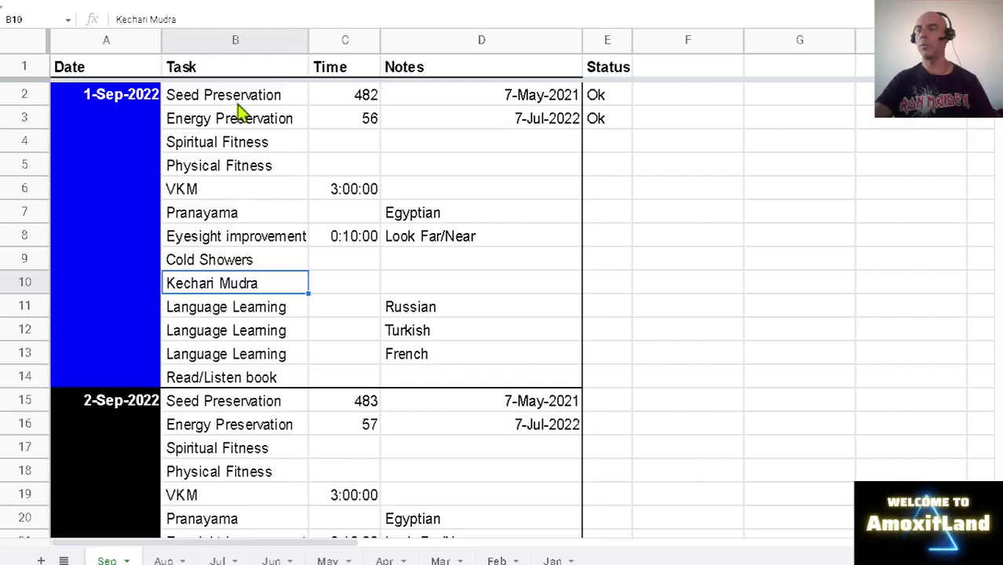
pyautogui.click(235, 196)
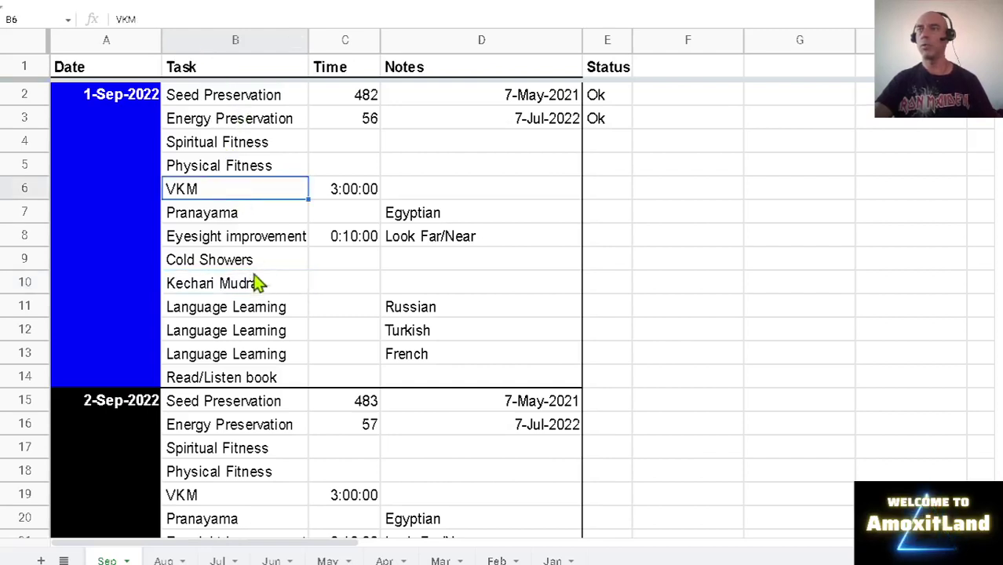
# Compare the 1-Sep-2022 Pranayama and Kechari Mudra tasks, checking the Kechari Mudra notes cell
pyautogui.click(234, 220)
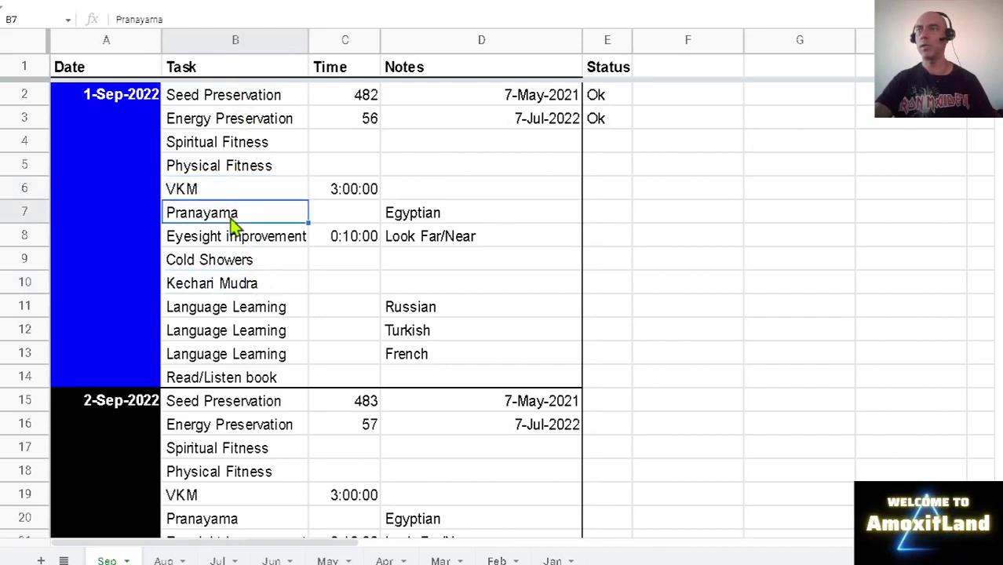
pyautogui.click(242, 289)
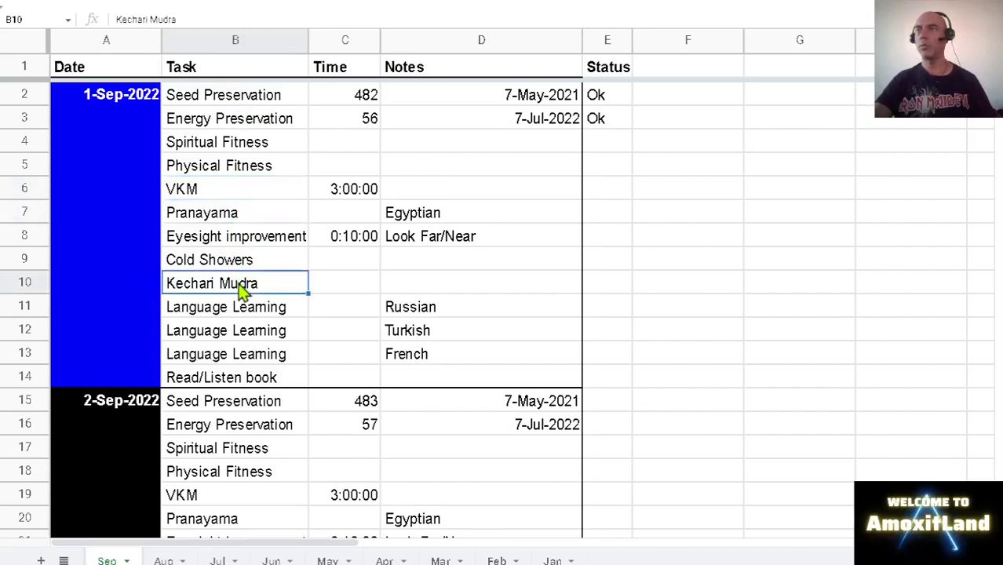
pyautogui.click(459, 289)
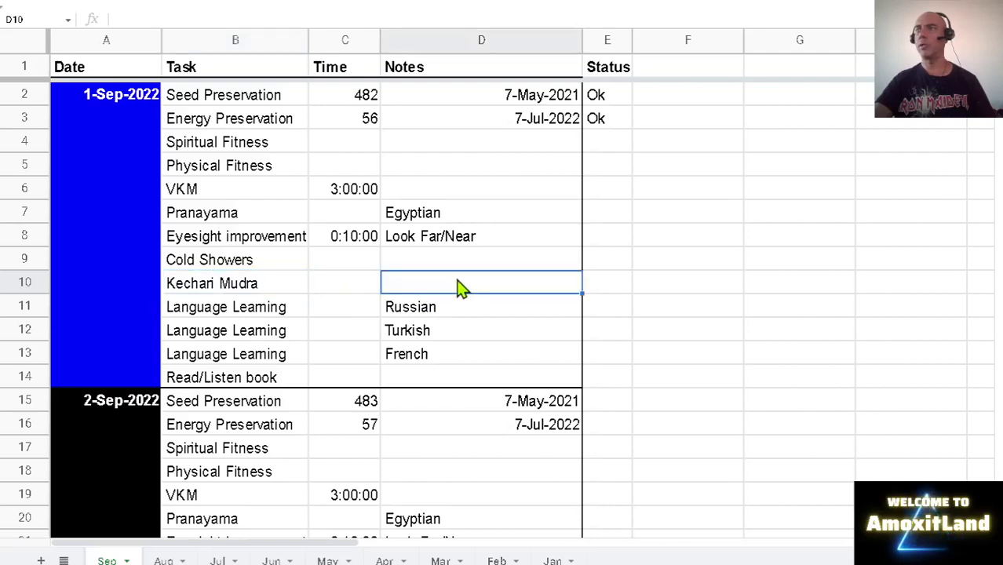
pyautogui.click(264, 288)
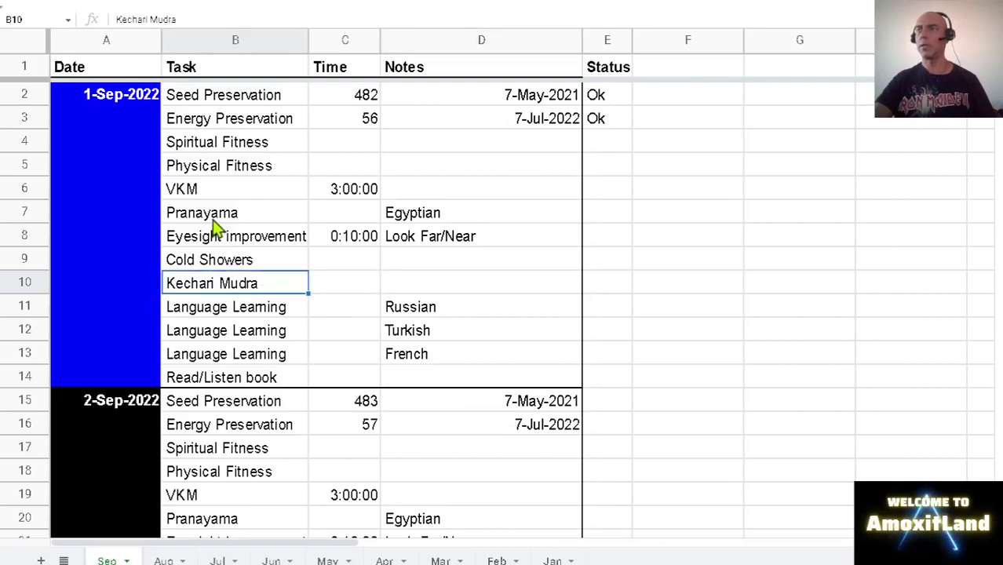
pyautogui.click(212, 221)
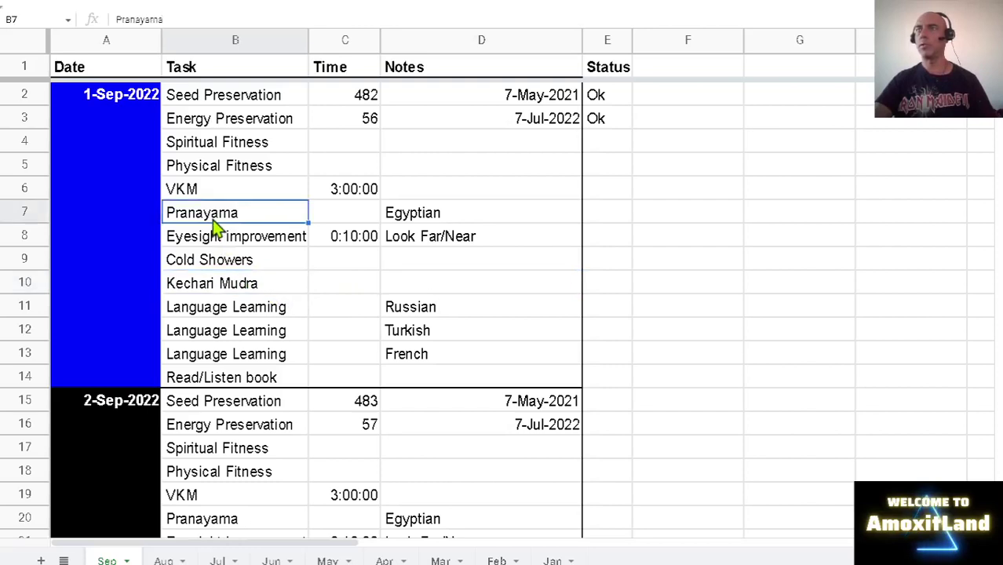
pyautogui.click(256, 285)
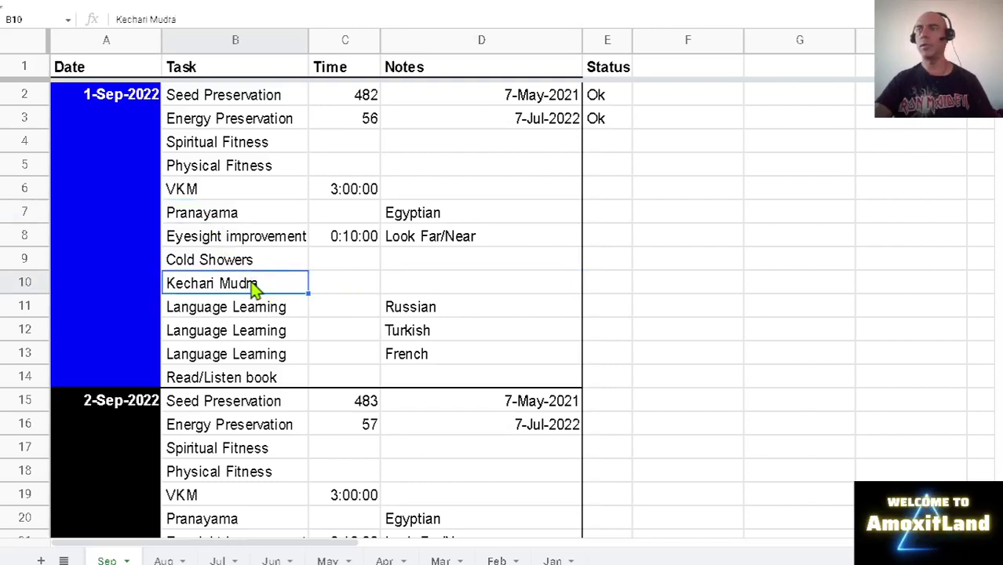
# Check the Time cell of the 1-Sep-2022 Kechari Mudra row alongside its task name
pyautogui.click(345, 290)
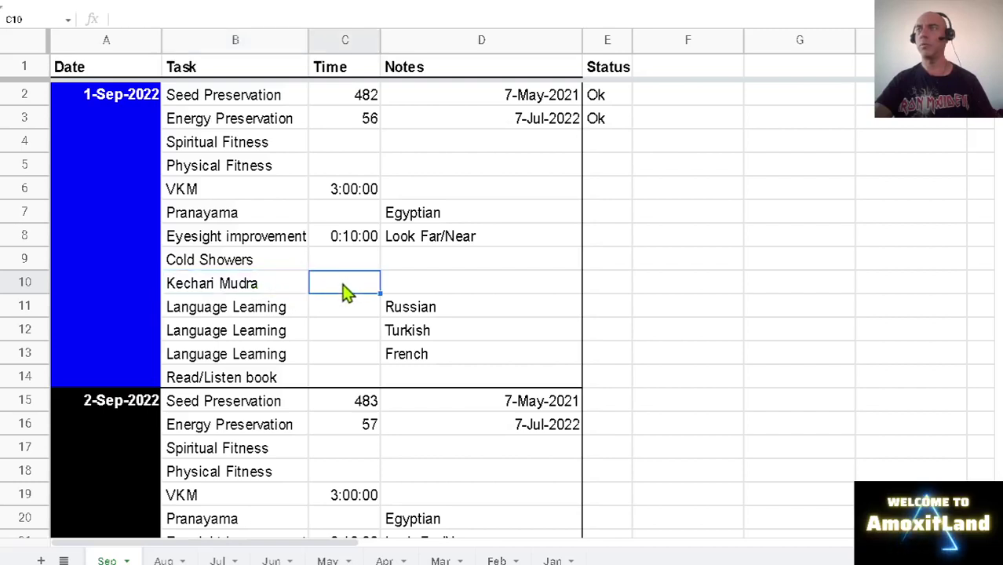
pyautogui.click(219, 294)
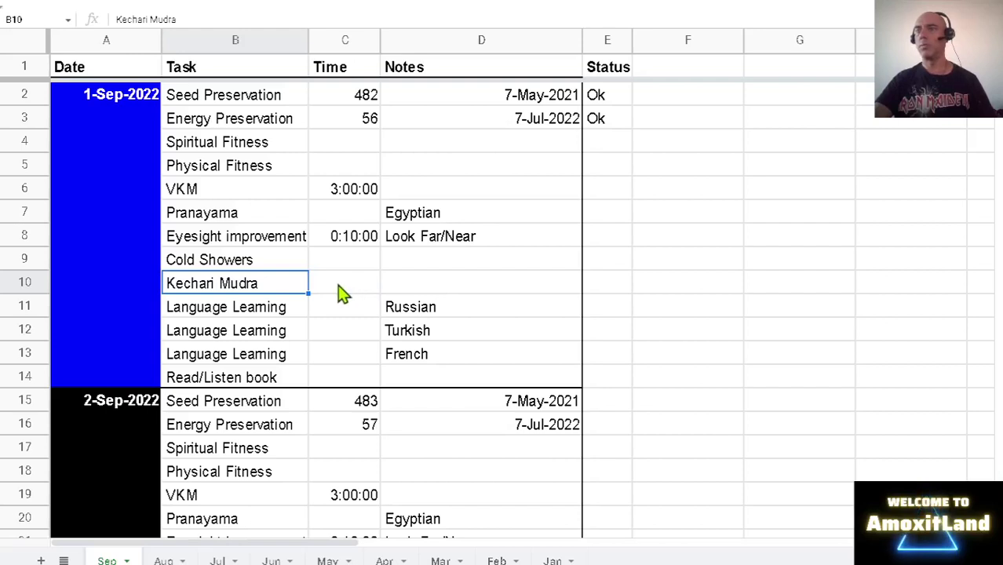
pyautogui.click(334, 287)
pyautogui.click(281, 290)
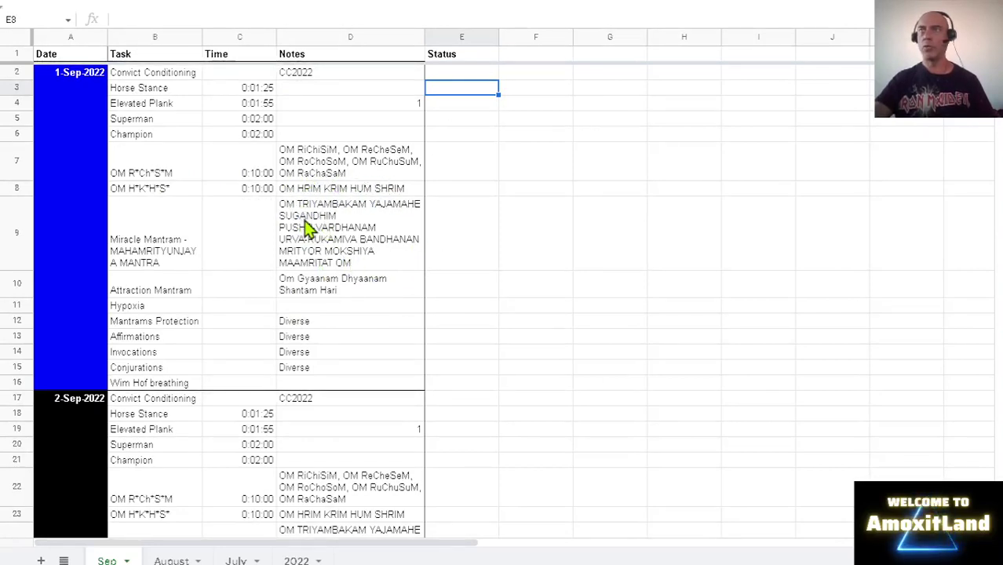
# In the second habit spreadsheet, review the 1-Sep-2022 exercise tasks from Convict Conditioning through Horse Stance, Elevated Plank and Superman to Champion
pyautogui.click(174, 79)
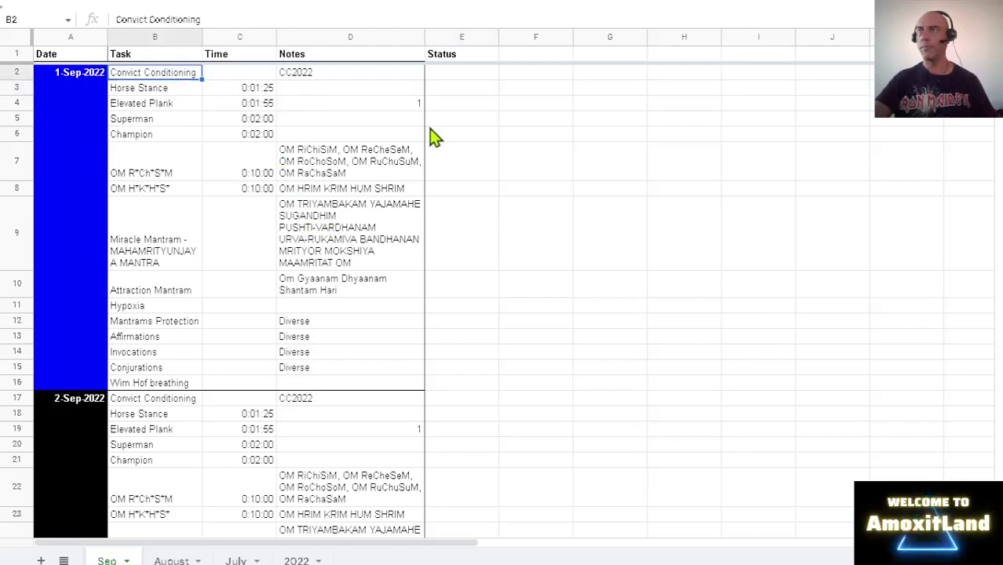
pyautogui.click(142, 93)
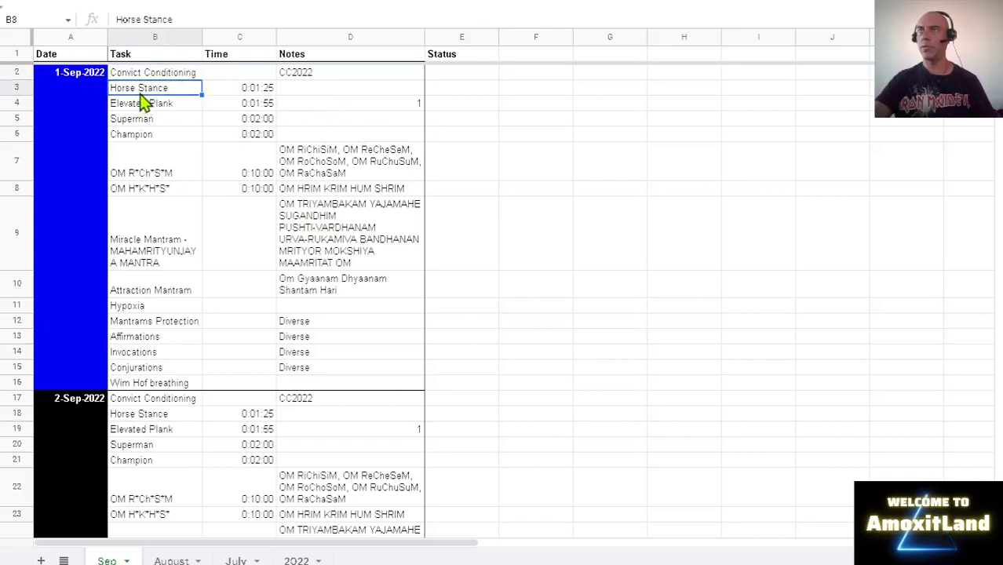
pyautogui.click(148, 106)
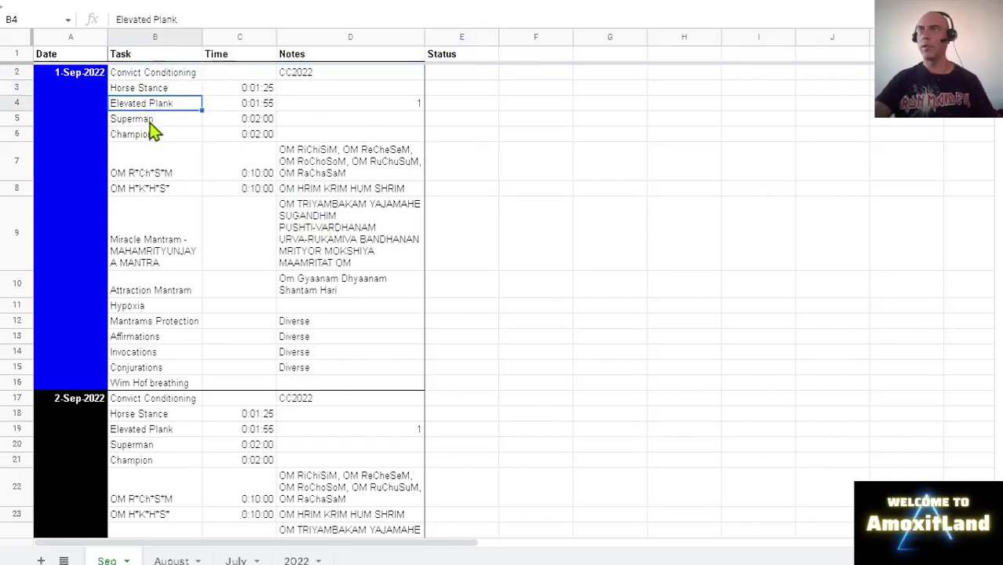
pyautogui.click(151, 123)
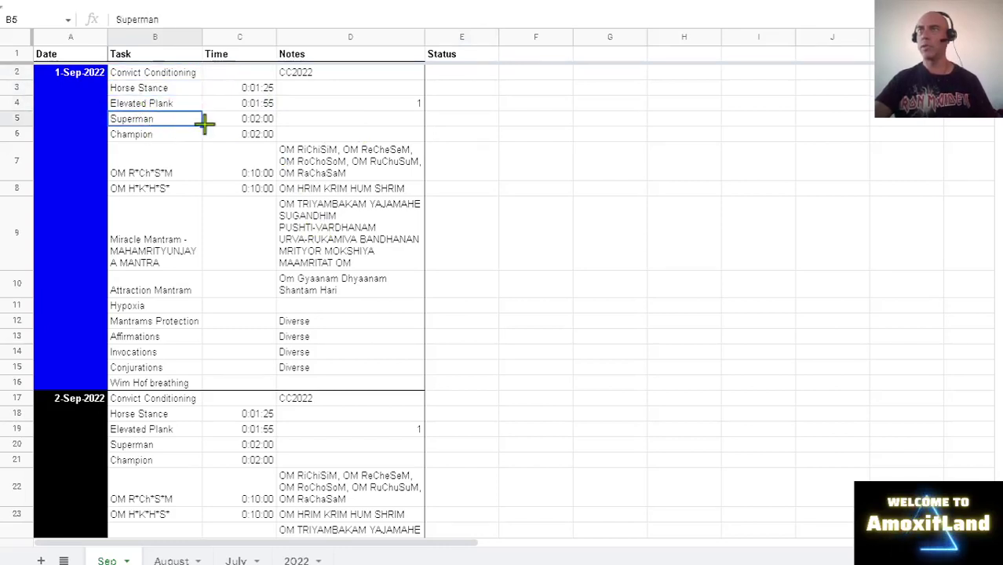
pyautogui.click(152, 136)
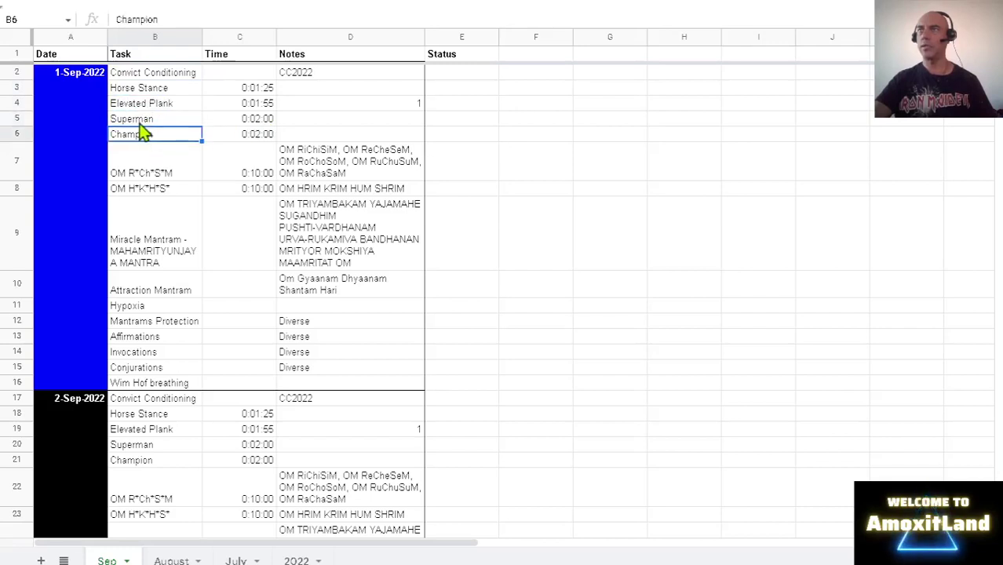
# Compare the 1-Sep-2022 Superman and Champion exercises, and go back over Elevated Plank and Horse Stance
pyautogui.press('Up')
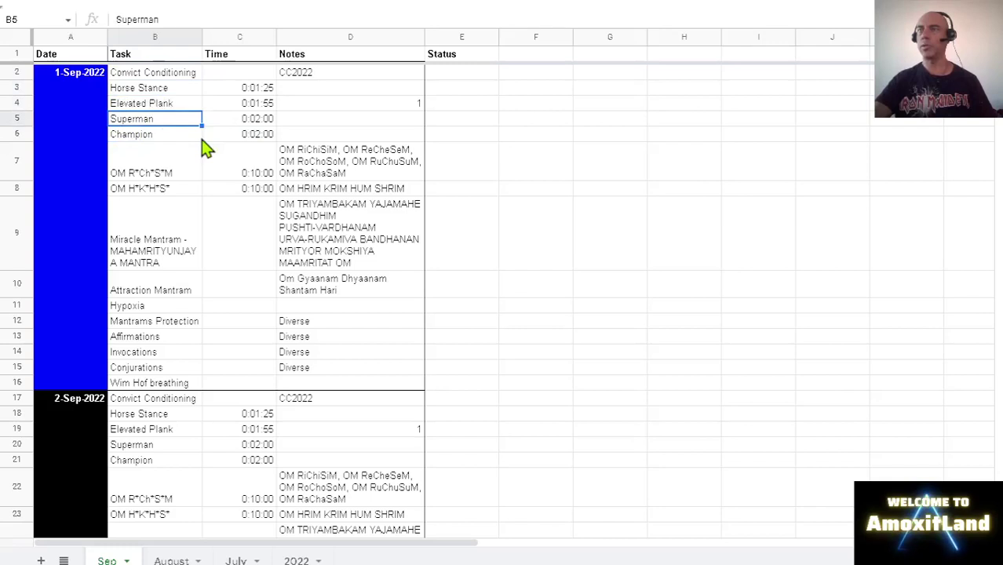
pyautogui.click(150, 138)
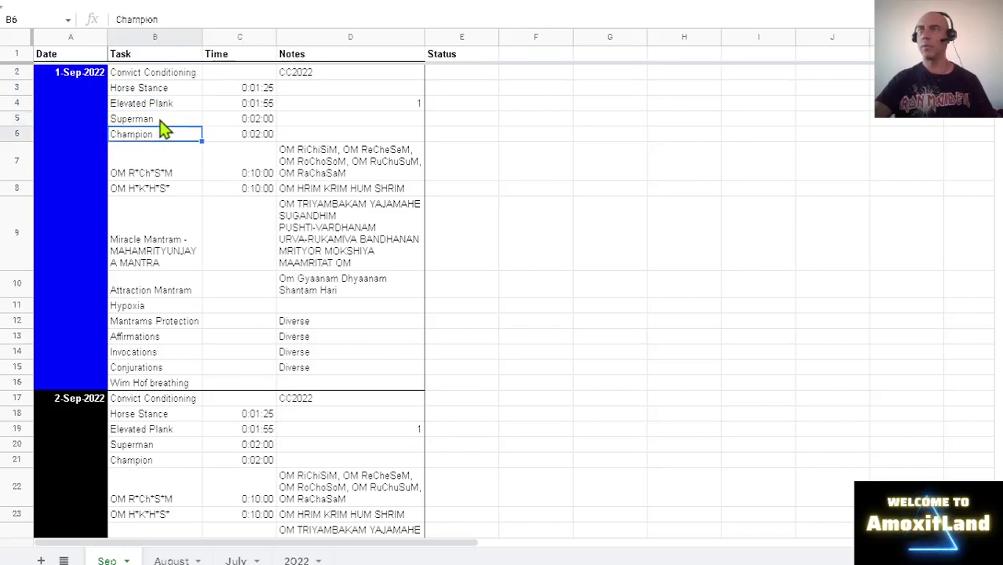
pyautogui.click(159, 122)
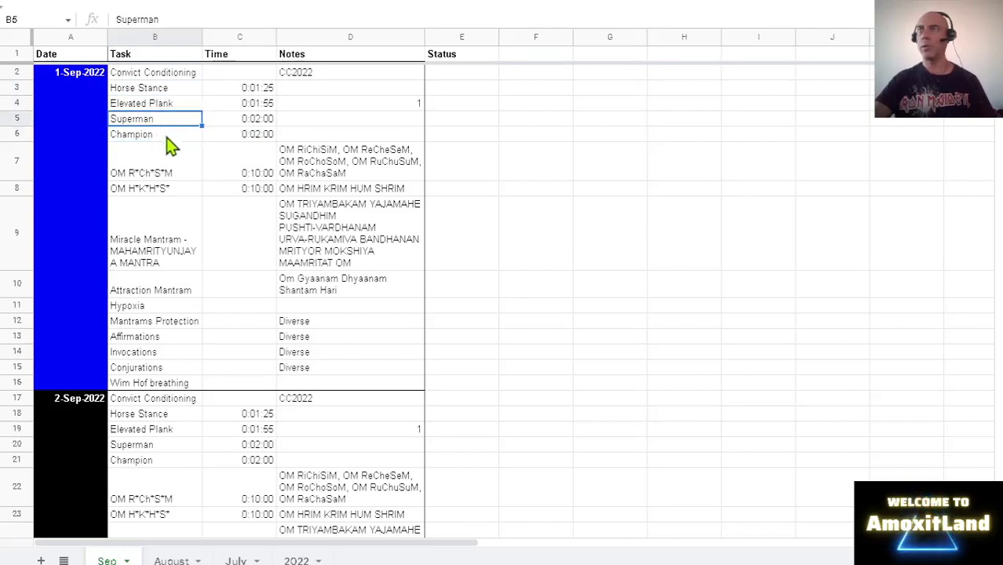
pyautogui.click(168, 138)
pyautogui.click(161, 105)
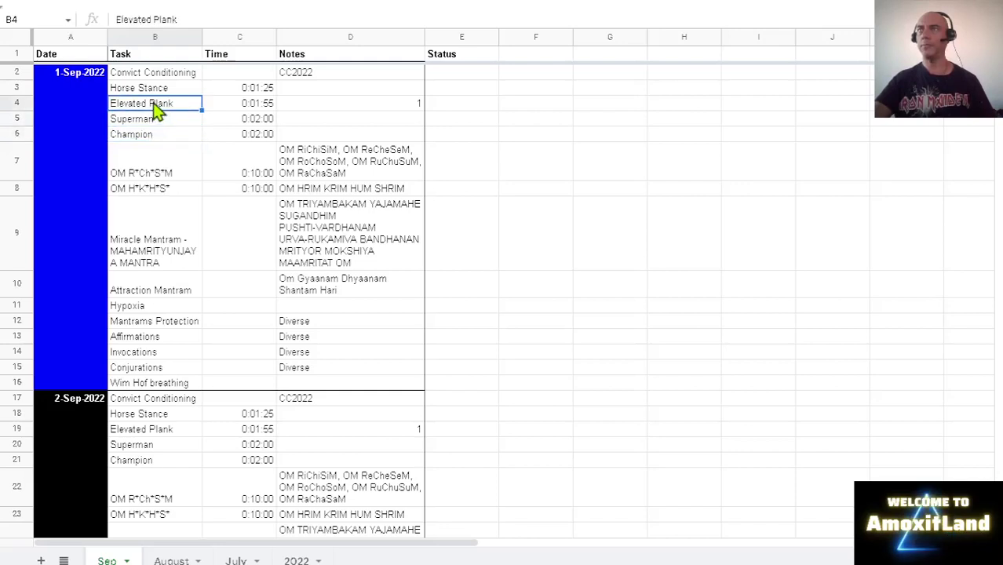
pyautogui.click(151, 89)
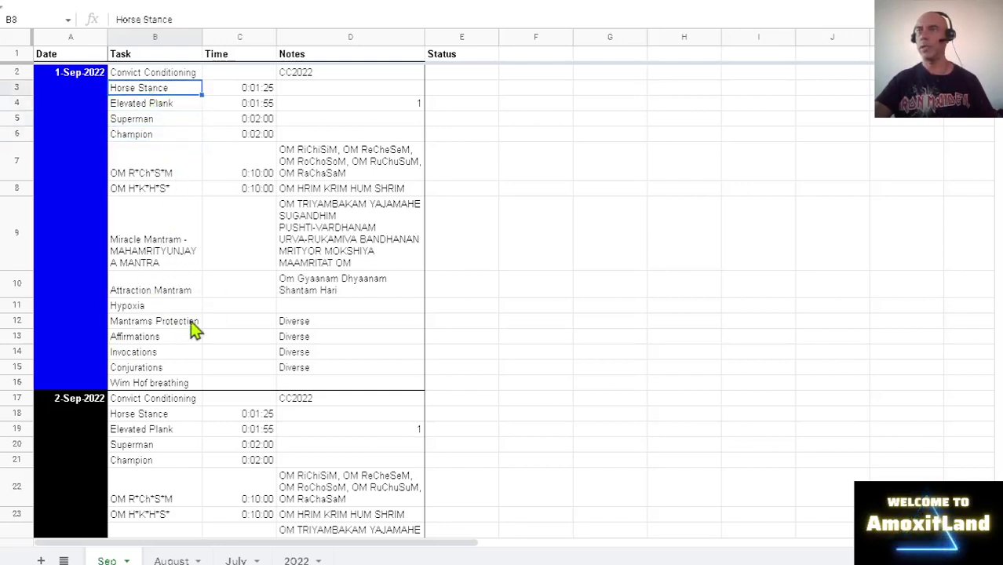
# Review the 1-Sep-2022 Hypoxia, Mantrams Protection, Affirmations, Invocations and Conjurations tasks
pyautogui.click(145, 311)
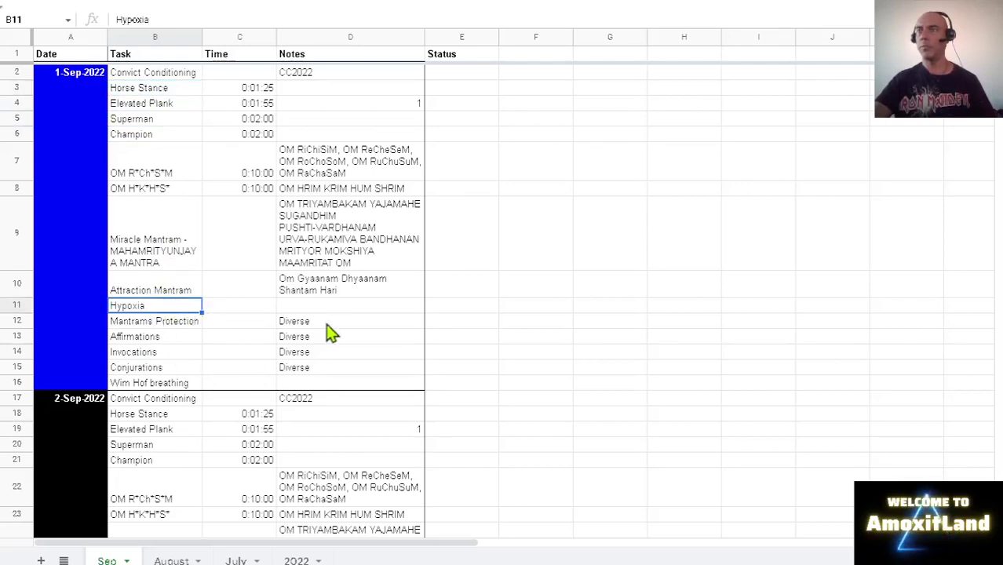
pyautogui.click(157, 331)
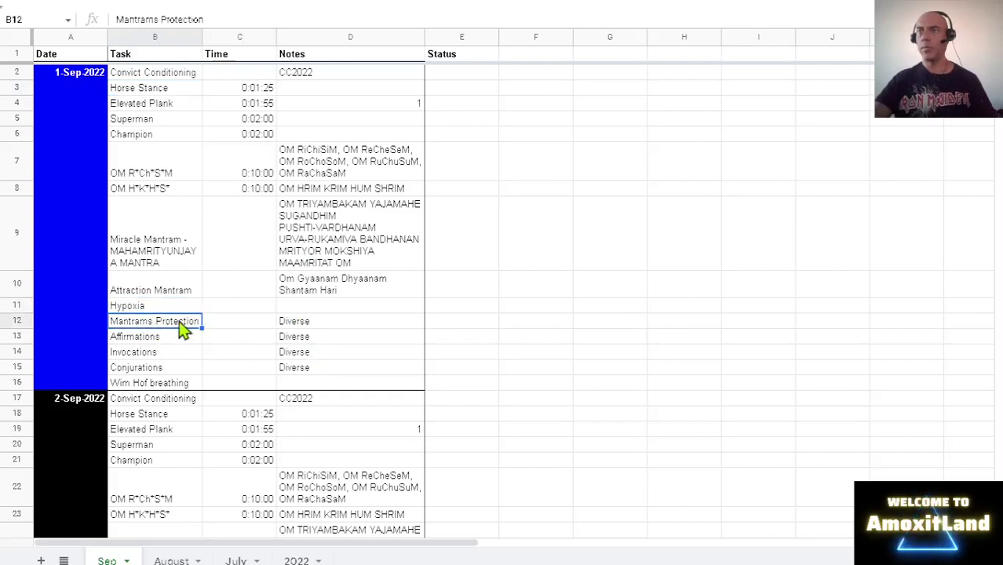
pyautogui.click(168, 337)
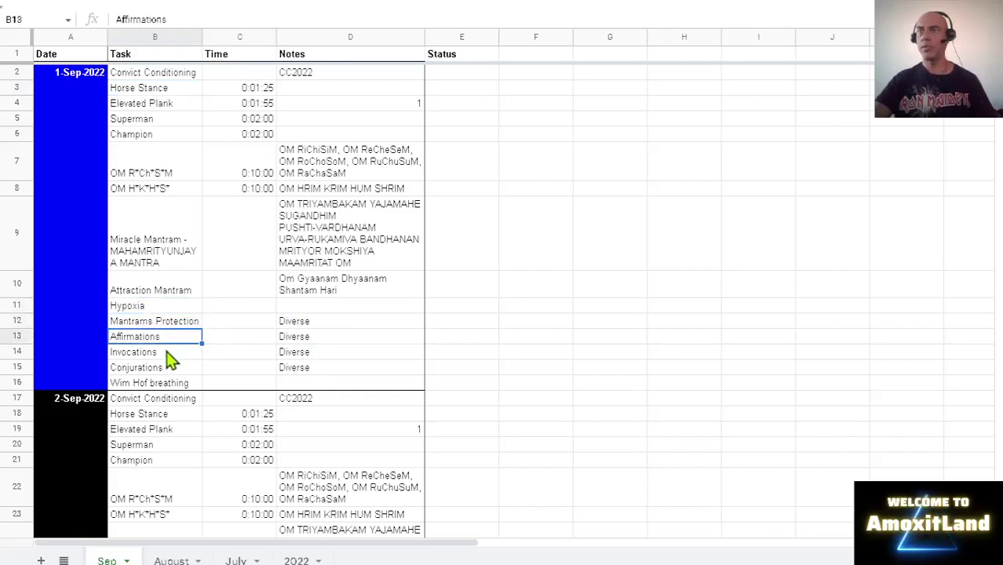
pyautogui.click(168, 353)
pyautogui.click(168, 369)
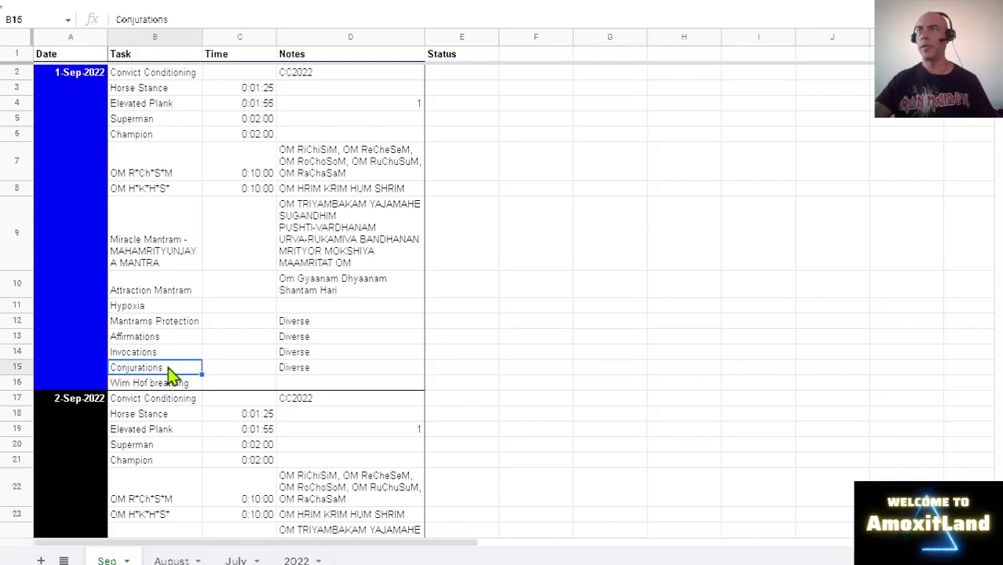
# Check the 1-Sep-2022 notes from Mantrams Protection to Conjurations, and review the Wim Hof breathing task
pyautogui.click(315, 327)
pyautogui.click(318, 339)
pyautogui.click(320, 354)
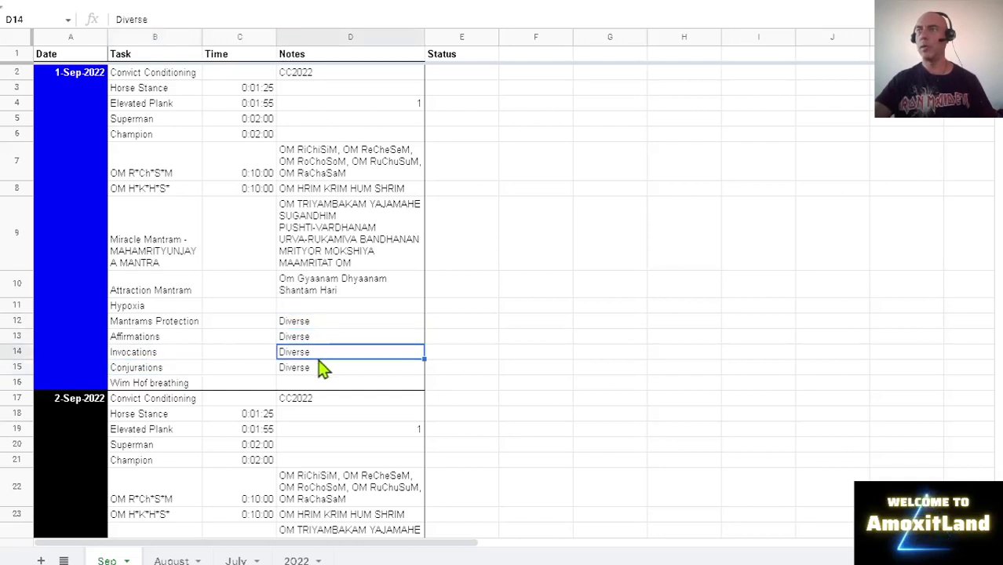
pyautogui.click(319, 370)
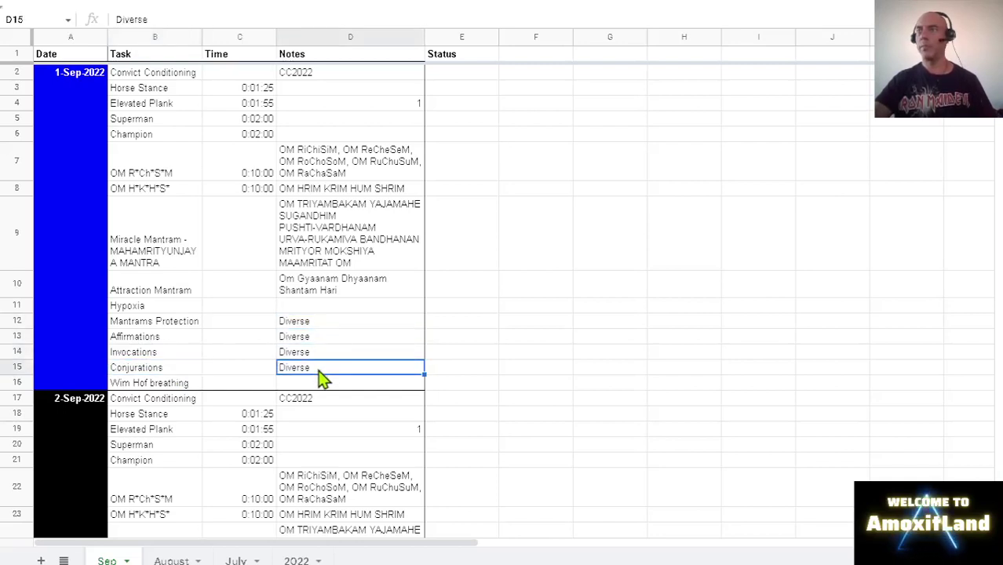
pyautogui.click(177, 384)
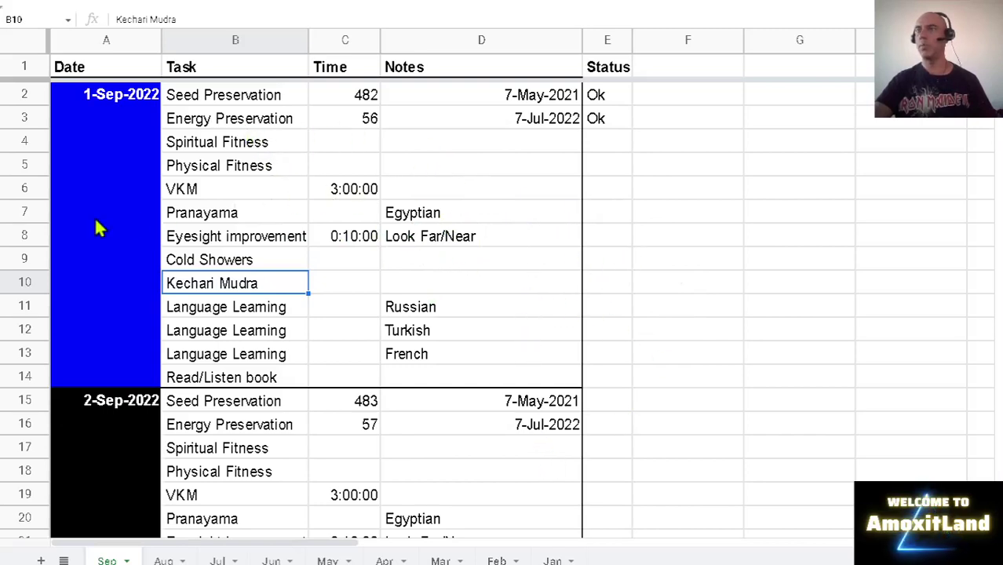
# Back in the main habit spreadsheet, revisit the 1-Sep-2022 Seed Preservation, Energy Preservation and VKM tasks
pyautogui.click(222, 97)
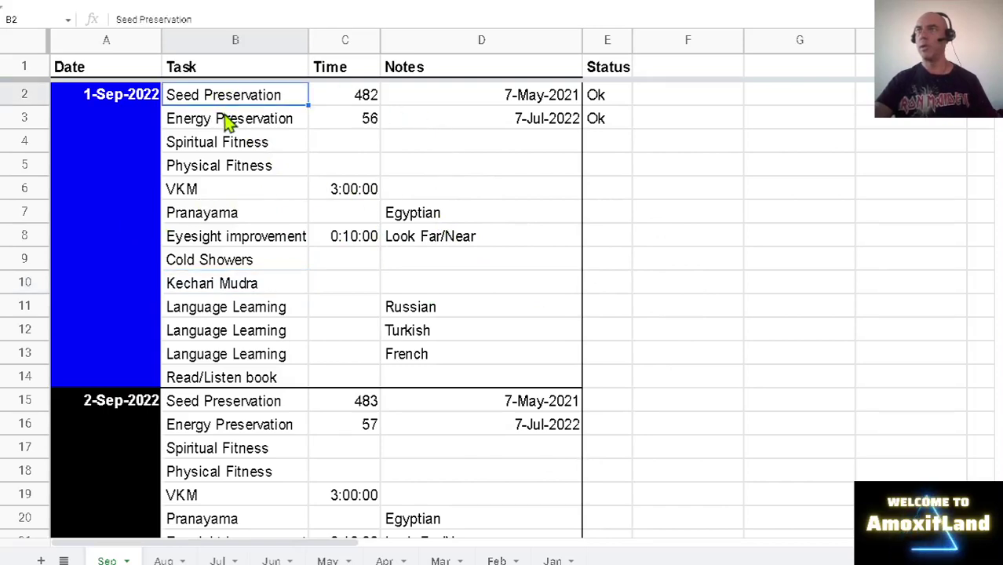
pyautogui.click(229, 121)
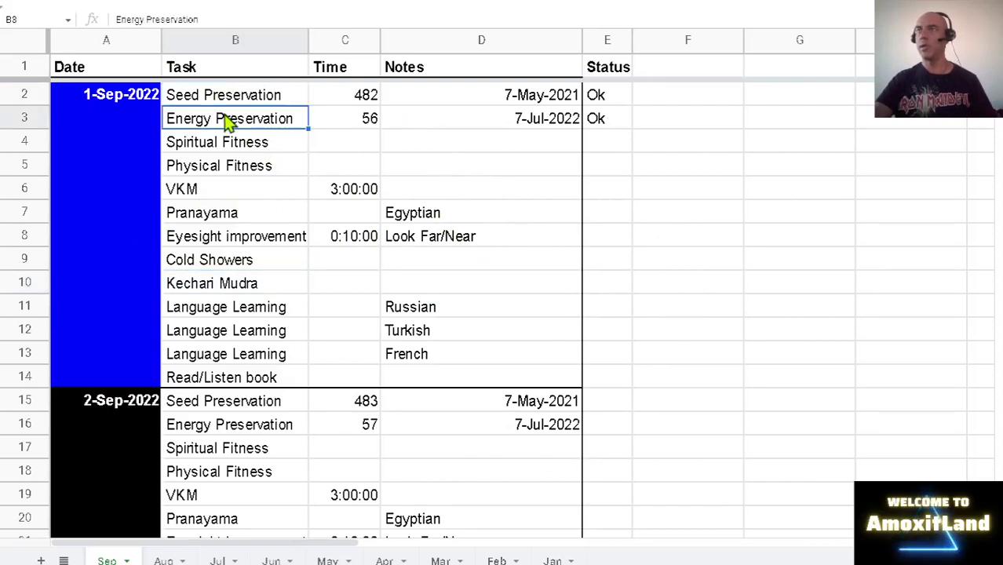
pyautogui.click(241, 197)
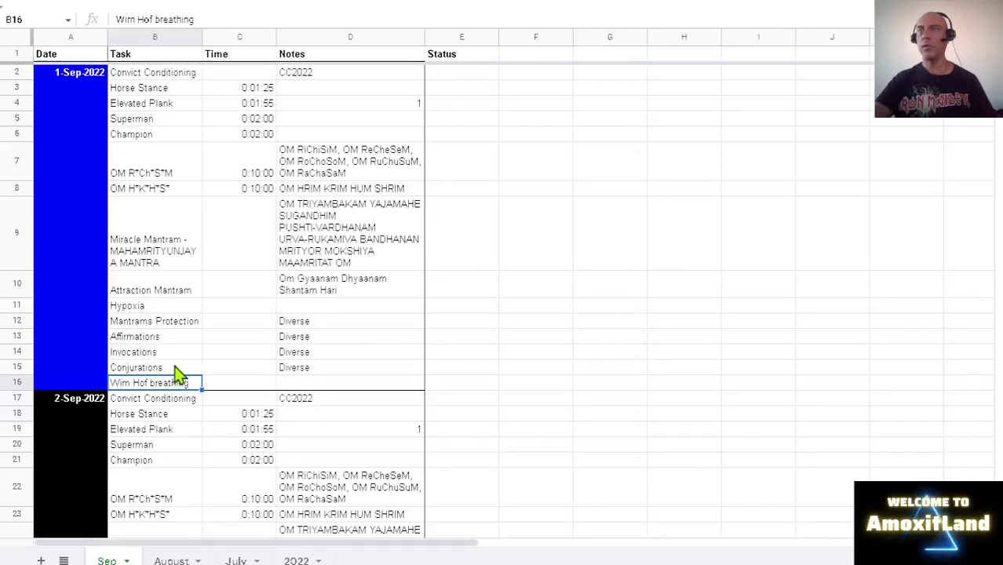
# Return to the second habit spreadsheet and re-examine the 1-Sep-2022 Mantrams Protection, Conjurations, Invocations and Affirmations tasks
pyautogui.click(189, 326)
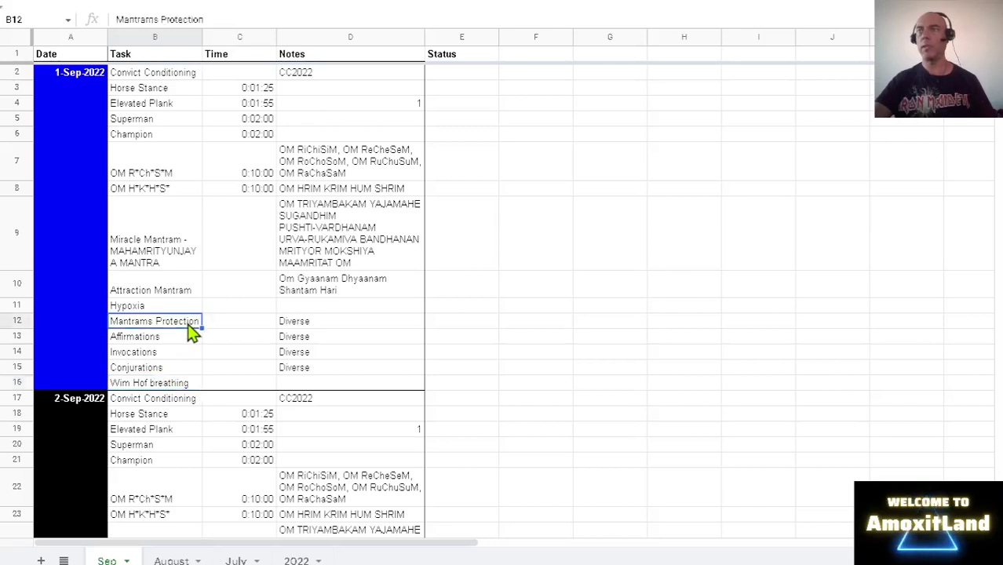
pyautogui.click(184, 369)
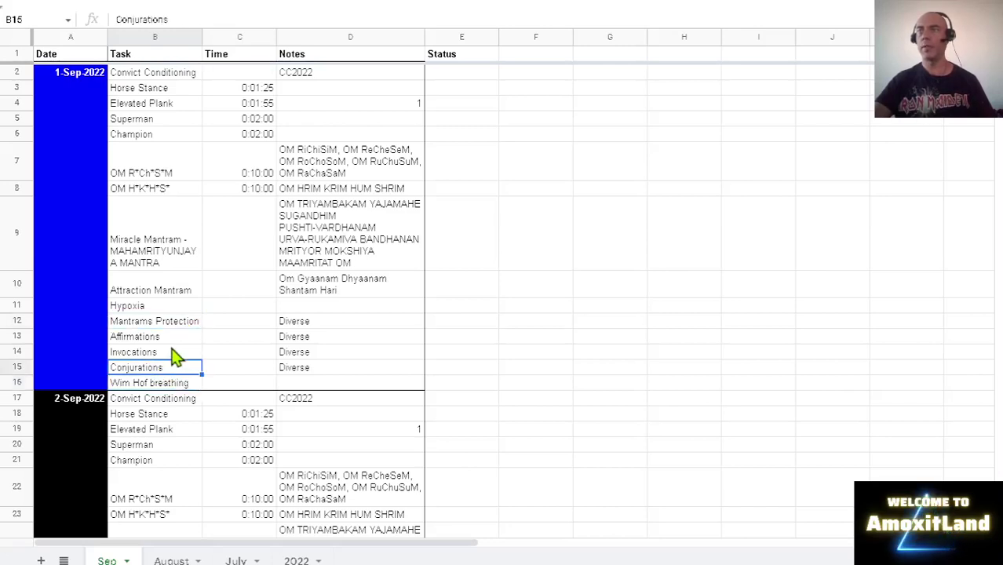
pyautogui.click(172, 352)
pyautogui.click(167, 336)
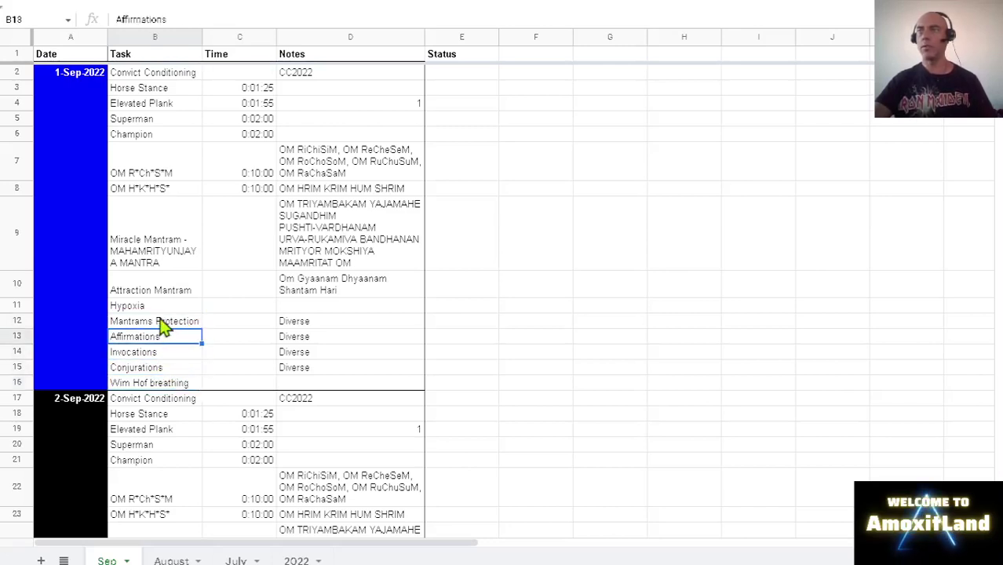
pyautogui.click(162, 325)
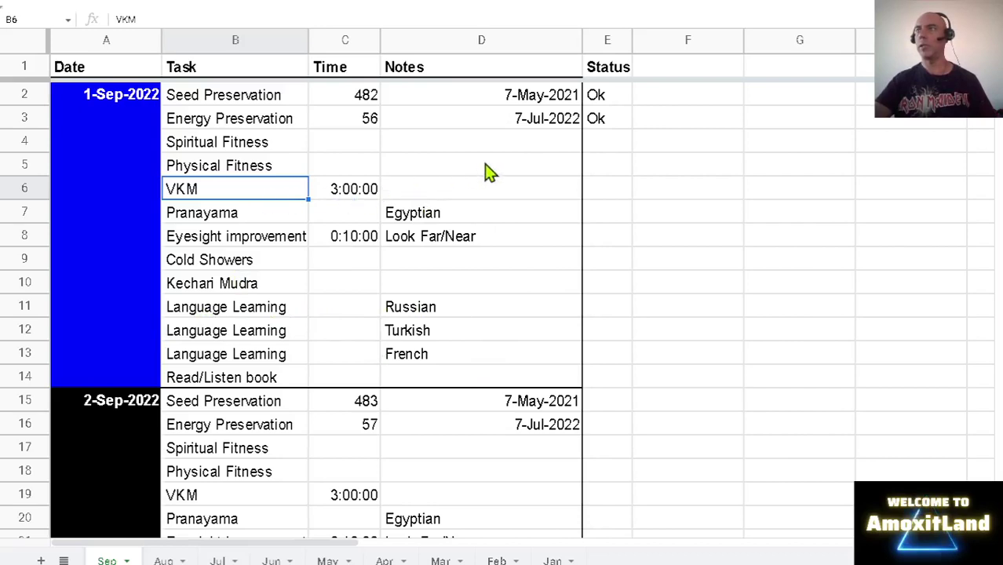
# Return to the main habit spreadsheet and check the Notes cell of the 1-Sep-2022 VKM row
pyautogui.click(567, 192)
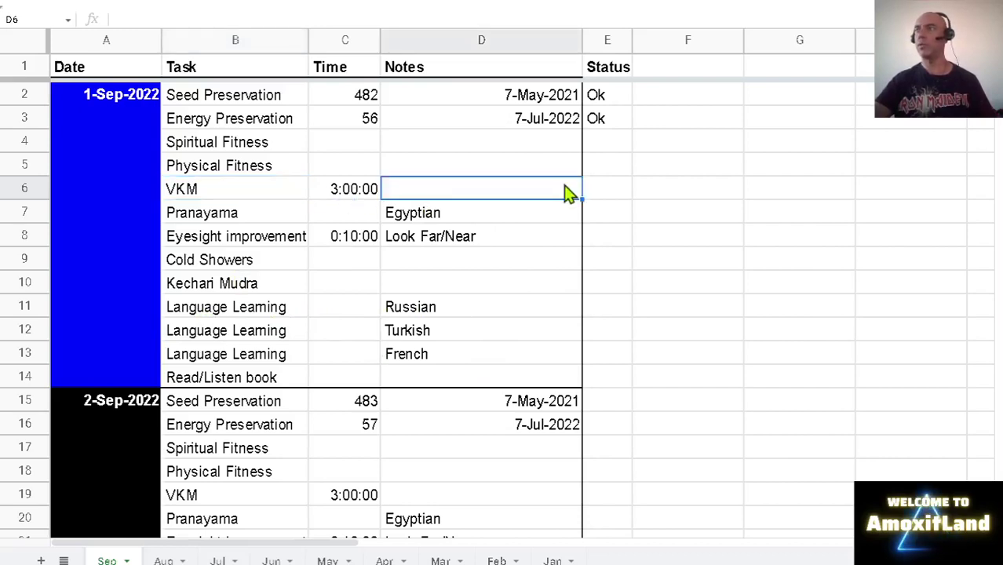